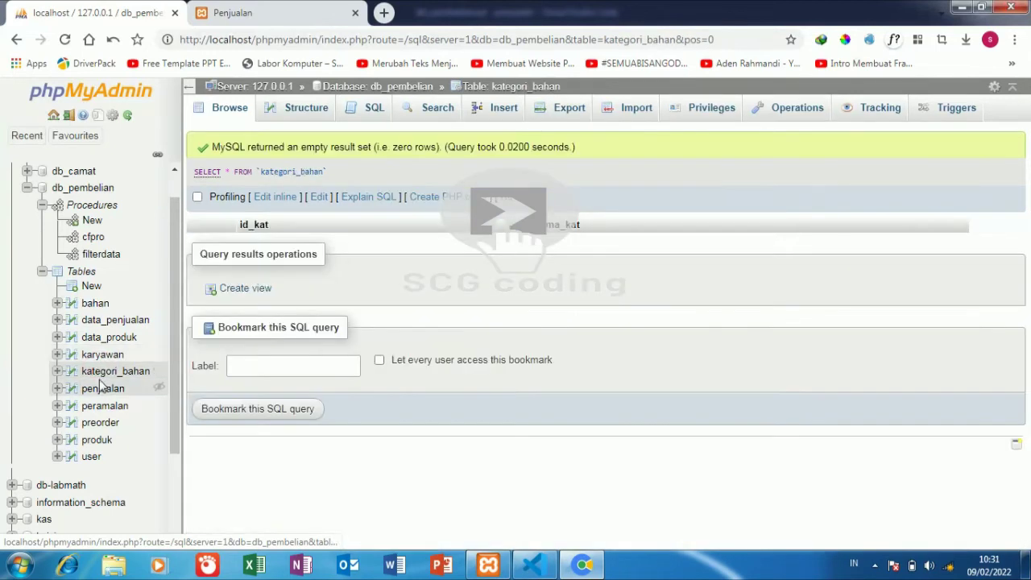
# - Browse the records of the penjualan, peramalan, preorder, produk and user tables in db_pembelian
pyautogui.click(101, 390)
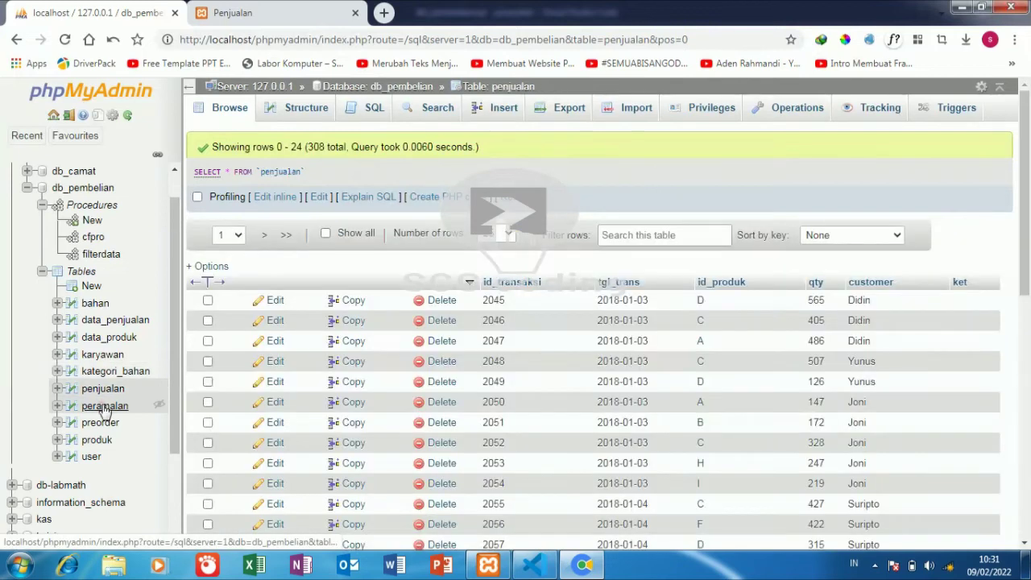
pyautogui.click(102, 406)
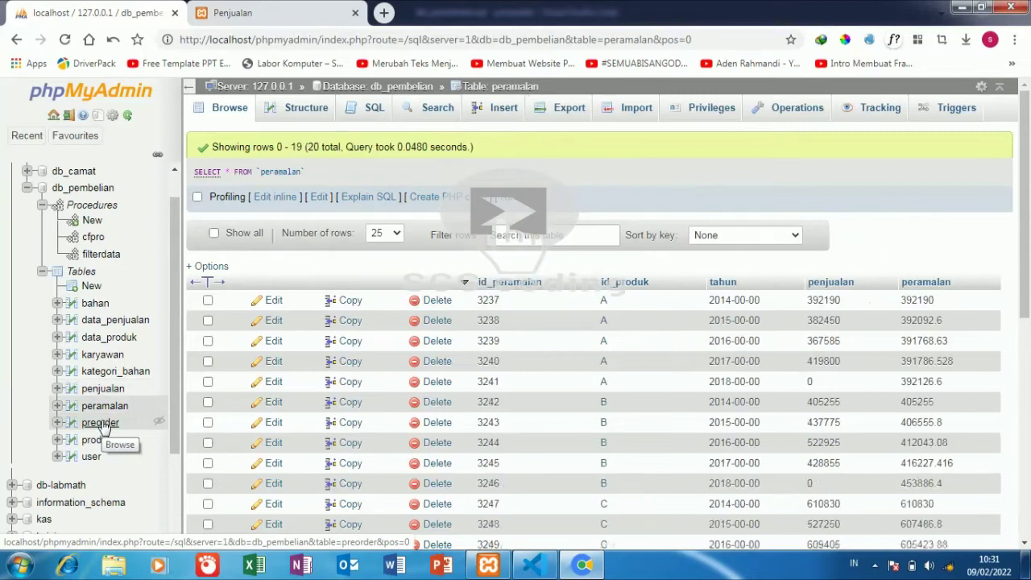
pyautogui.click(100, 422)
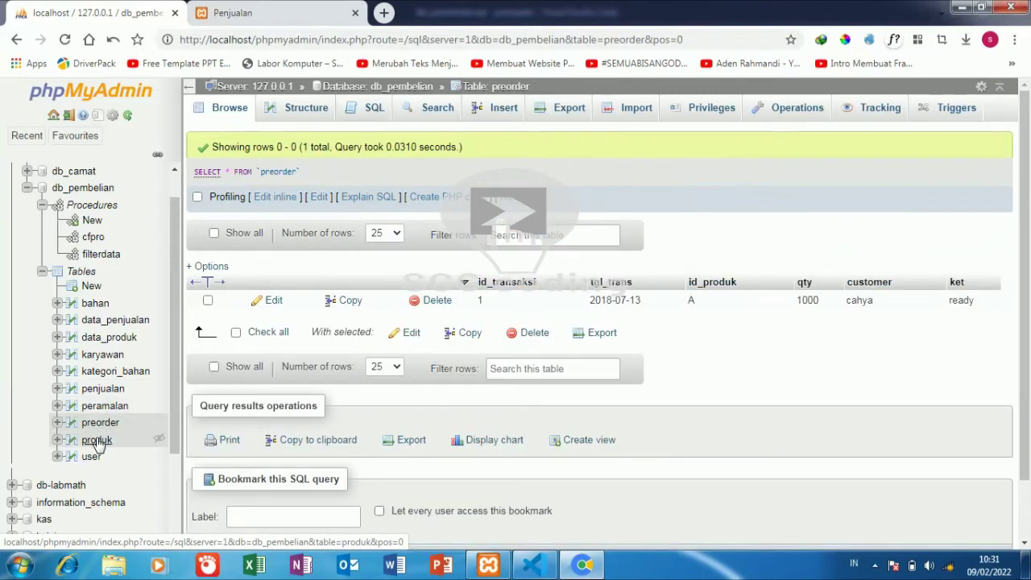
pyautogui.click(96, 441)
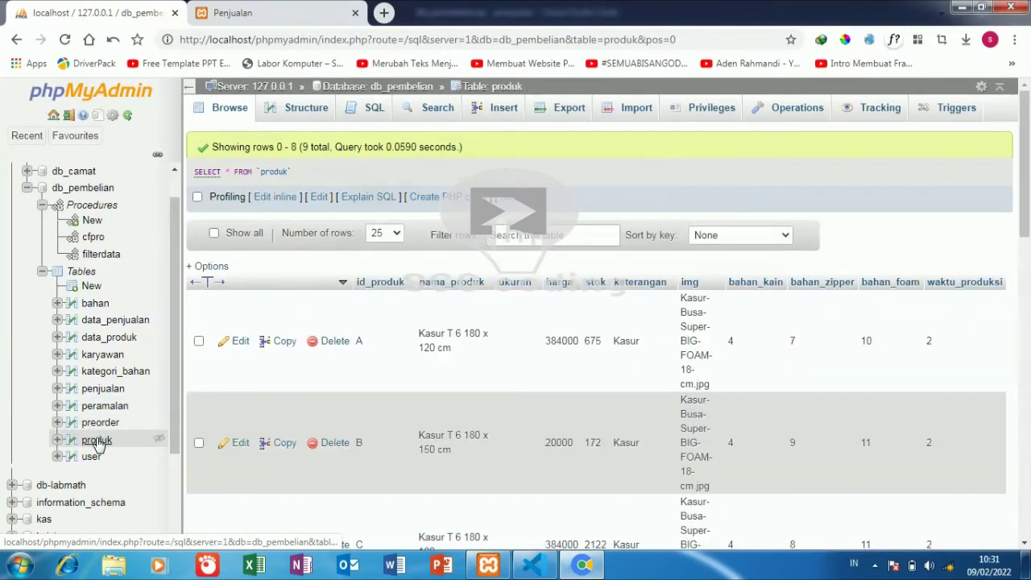
pyautogui.click(91, 456)
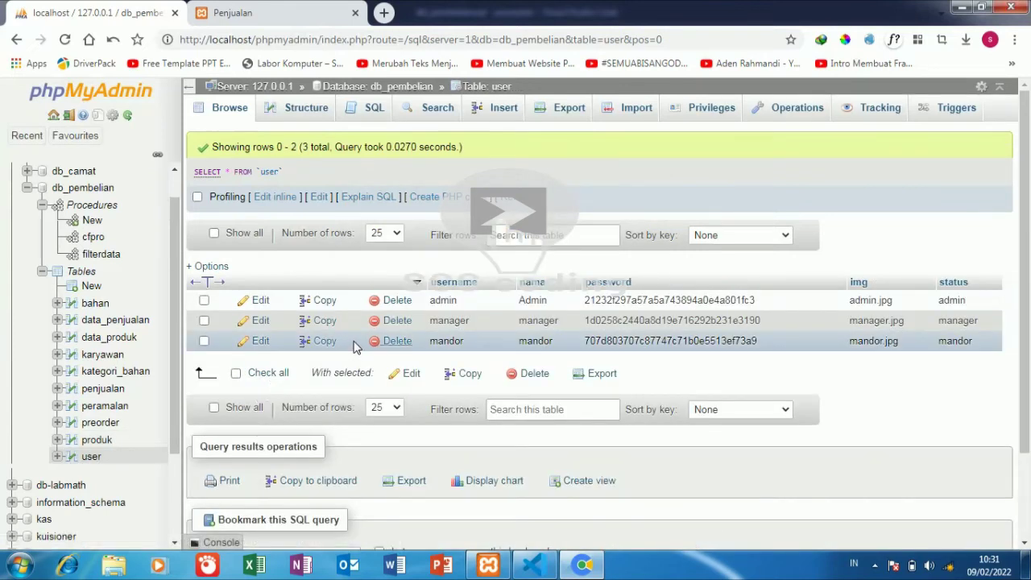
# - Switch to the Penjualan web application and sign in as admin with the account password
pyautogui.click(246, 11)
pyautogui.rightClick(446, 316)
pyautogui.click(494, 137)
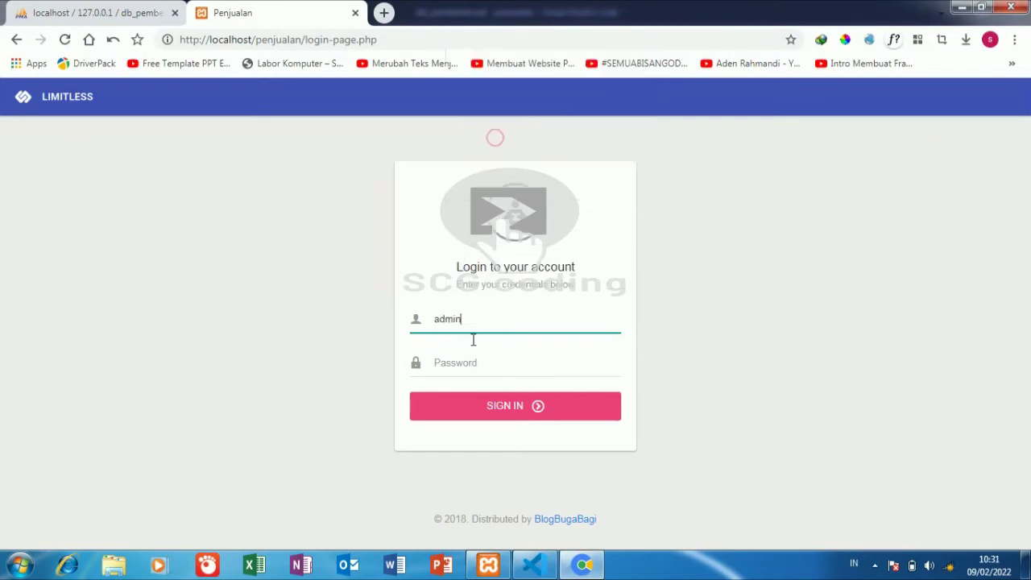
pyautogui.click(743, 290)
pyautogui.rightClick(434, 363)
pyautogui.click(483, 184)
pyautogui.click(497, 407)
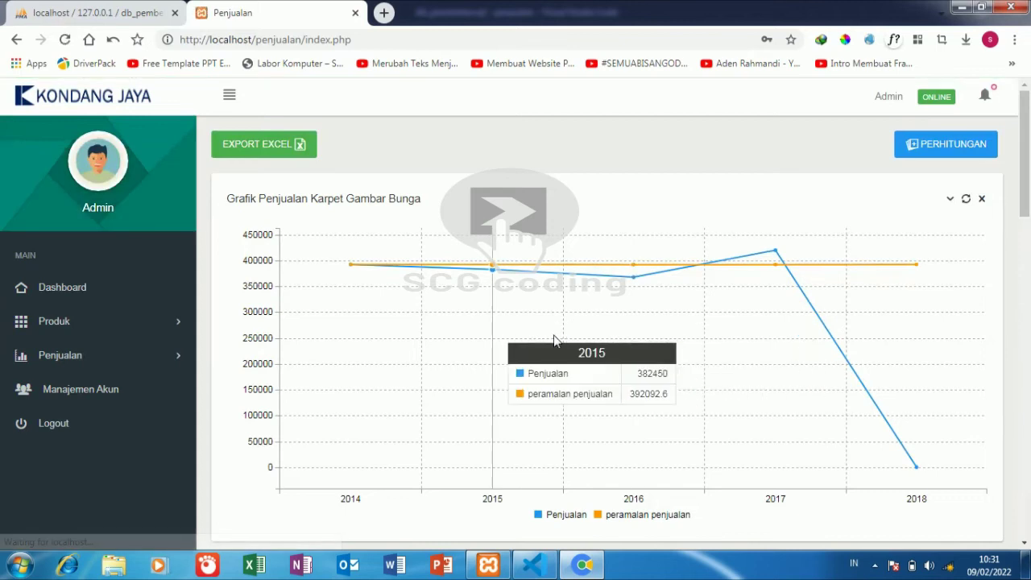
# - Open the Data Produk page and look through the product list
pyautogui.click(168, 324)
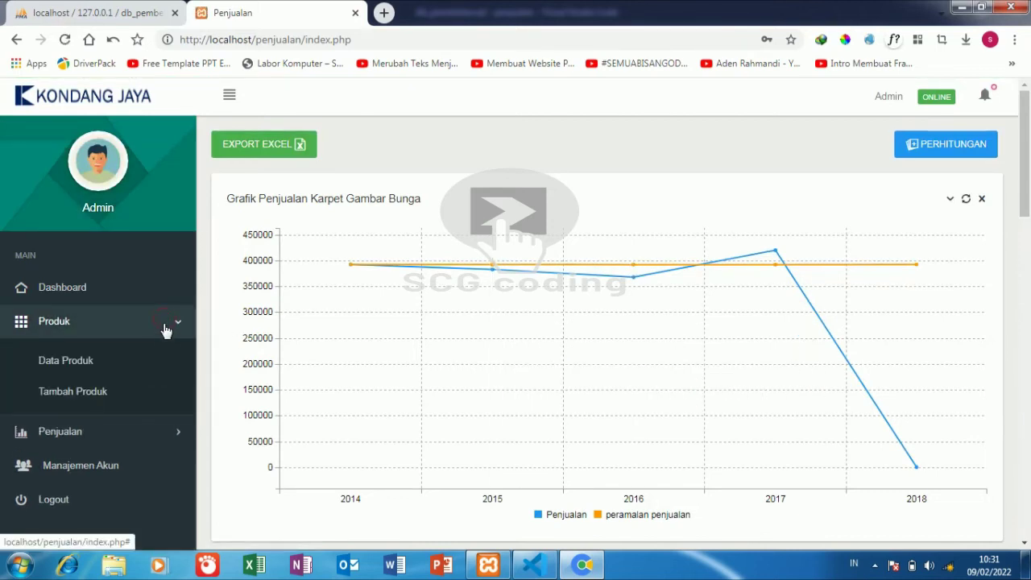
pyautogui.click(119, 366)
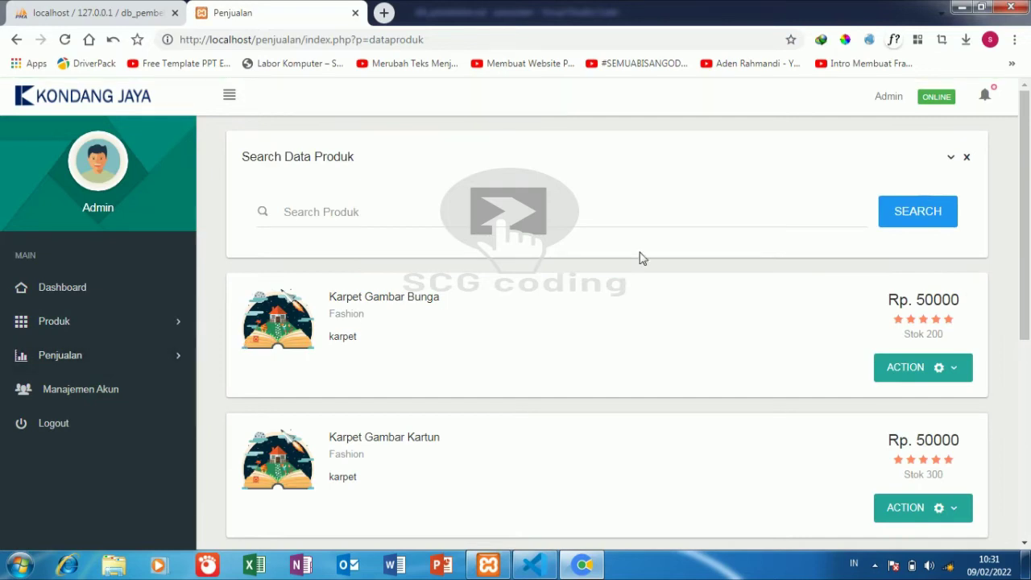
pyautogui.scroll(-1, 651, 297)
pyautogui.scroll(-1, 651, 296)
pyautogui.scroll(2, 648, 294)
# - Open the Karpet Gambar Bunga product for editing, review its form fields, and return to the product list
pyautogui.click(952, 371)
pyautogui.click(903, 406)
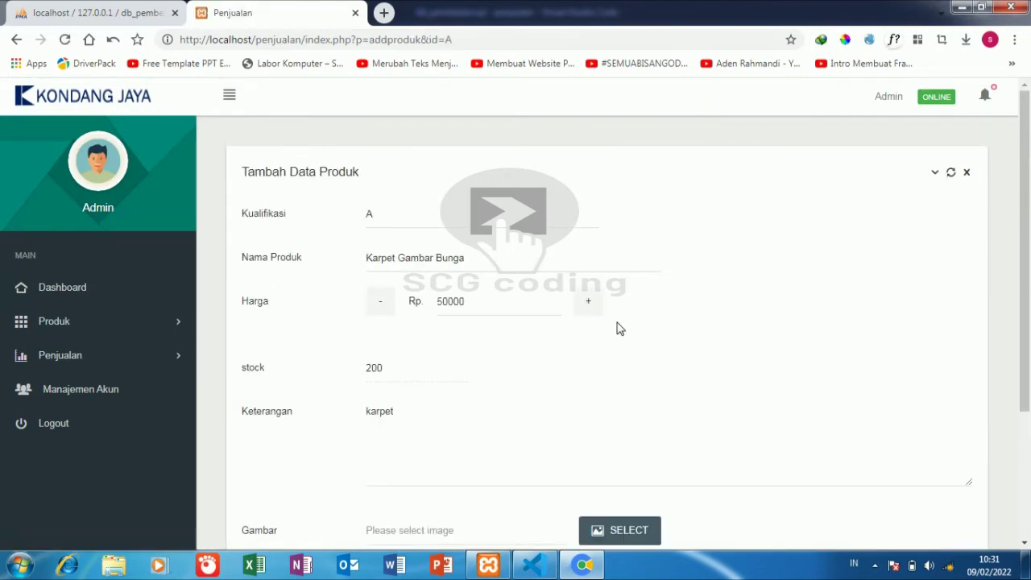
pyautogui.scroll(-2, 619, 328)
pyautogui.scroll(-1, 620, 327)
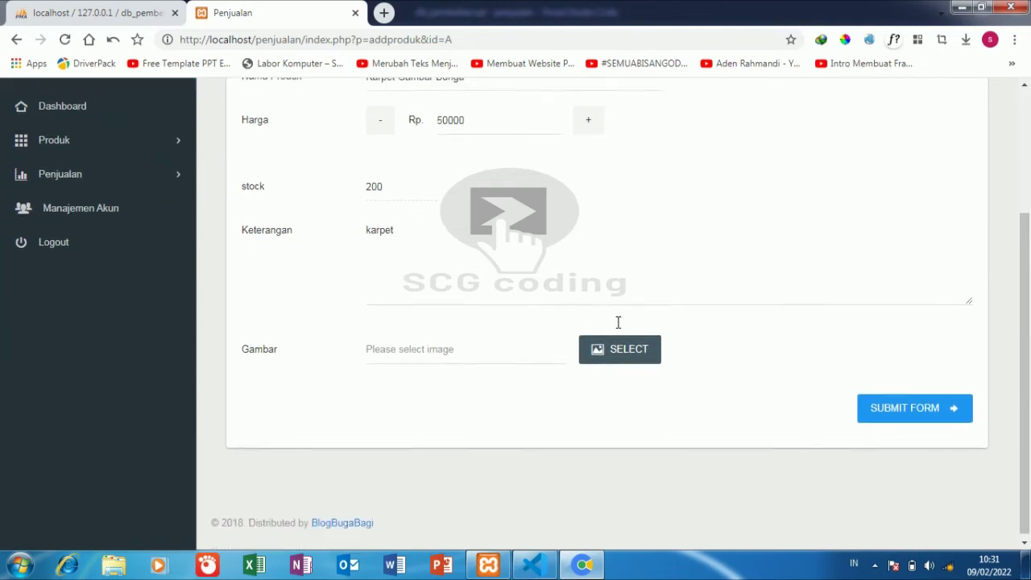
pyautogui.scroll(3, 619, 324)
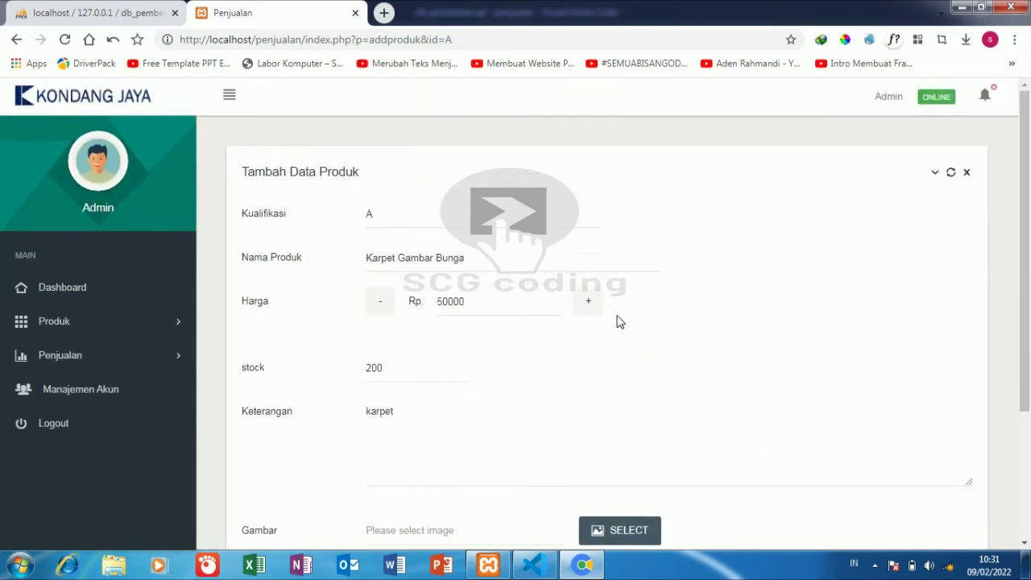
pyautogui.scroll(-3, 618, 321)
pyautogui.click(15, 40)
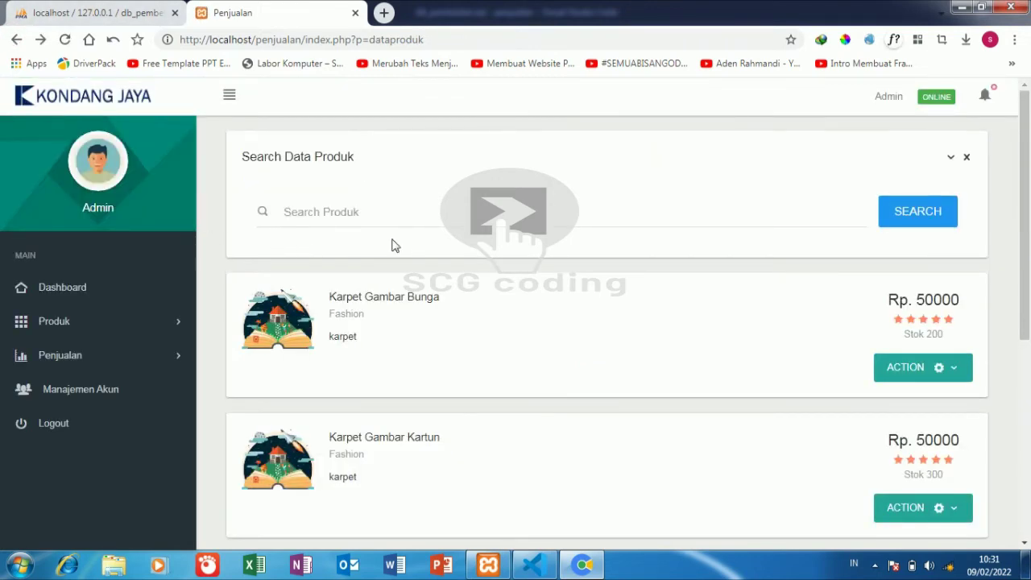
# - Look through the product list, then collapse and re-expand the Search Data Produk section
pyautogui.scroll(-5, 564, 281)
pyautogui.scroll(5, 563, 281)
pyautogui.click(950, 159)
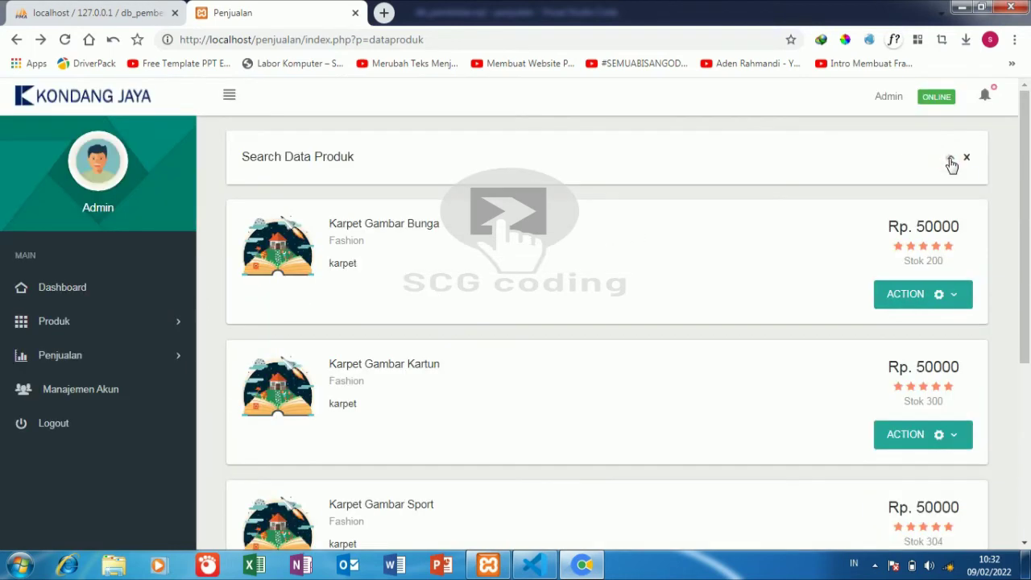
pyautogui.click(951, 160)
# - View the blank Tambah Produk form and return to the Data Produk list
pyautogui.click(74, 319)
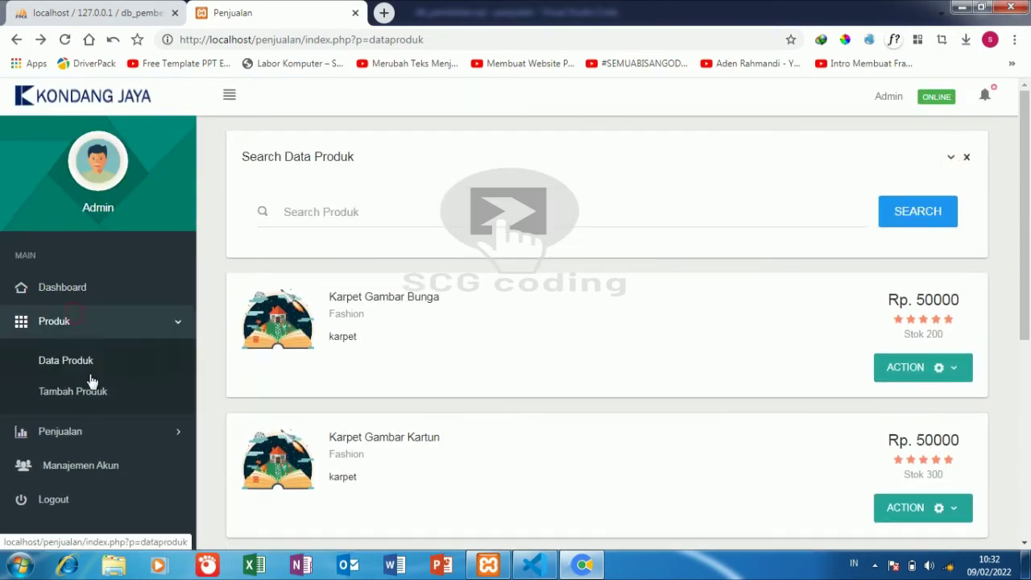
pyautogui.click(91, 391)
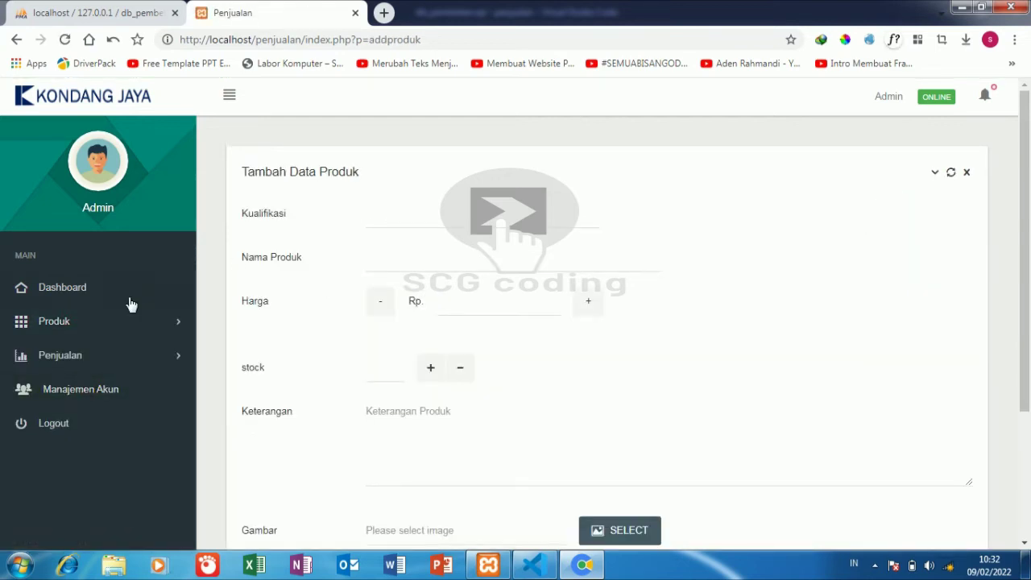
pyautogui.click(109, 322)
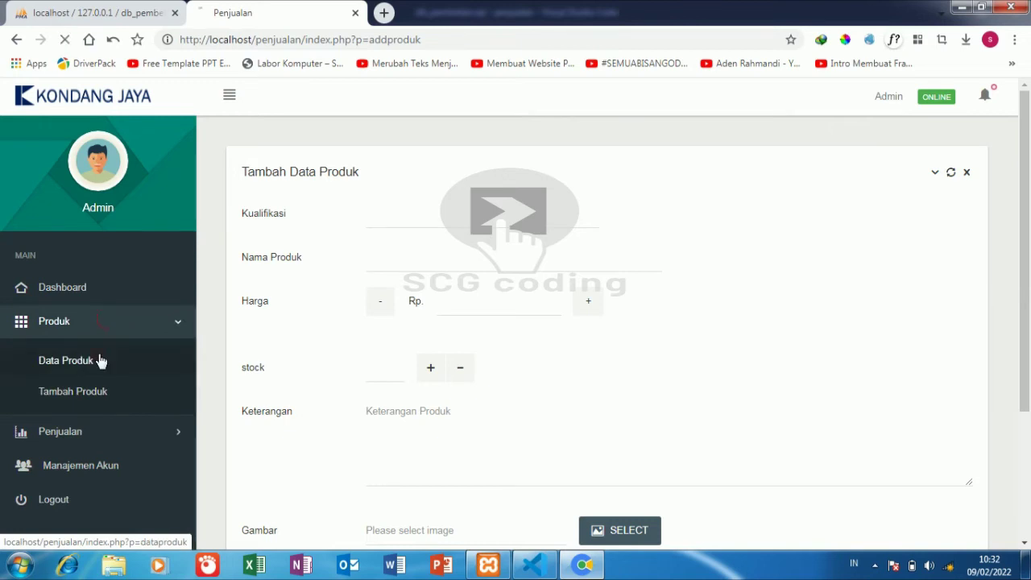
pyautogui.click(100, 361)
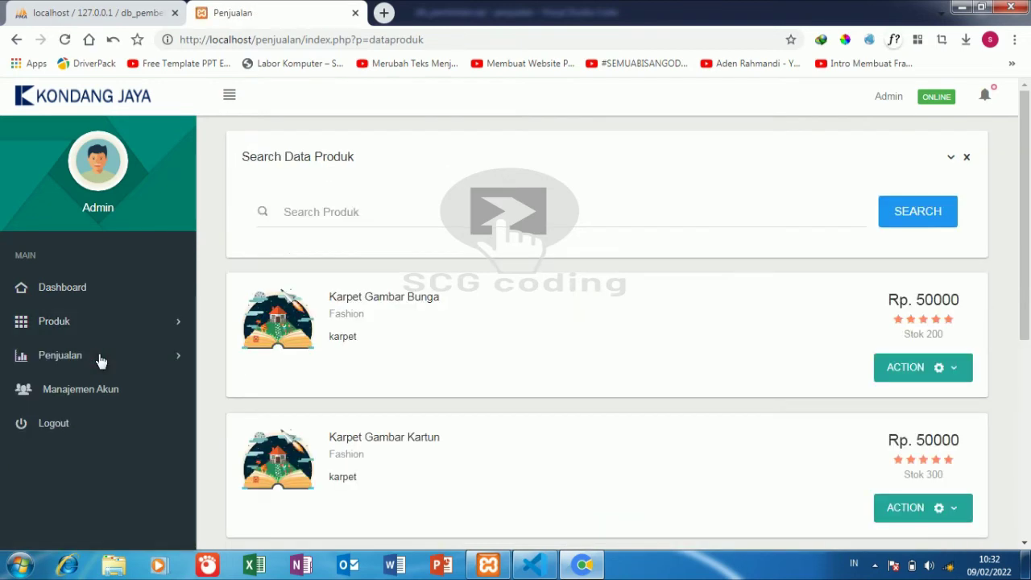
# - Show the actions available for Karpet Gambar Bunga and open its edit form
pyautogui.click(956, 371)
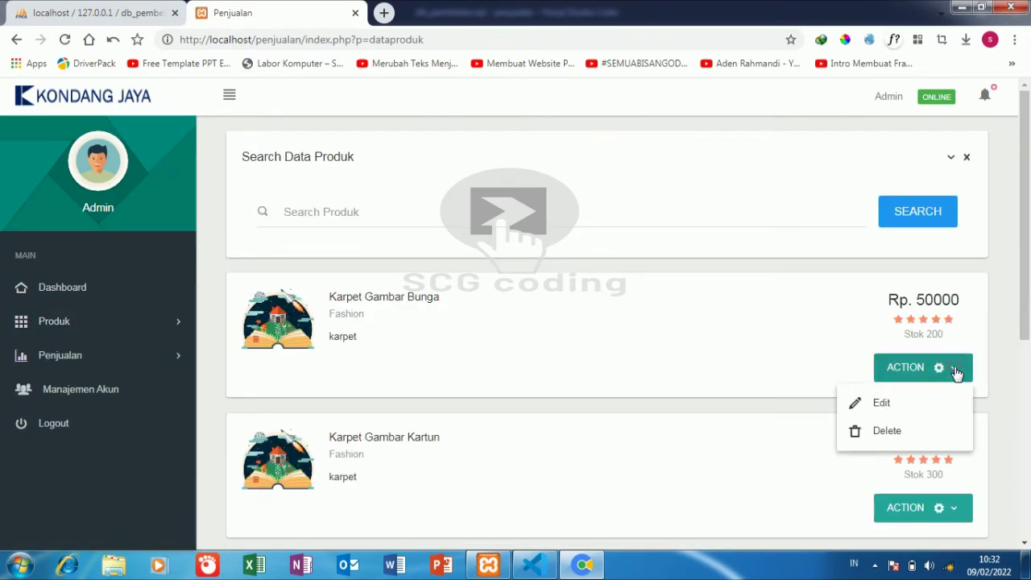
pyautogui.click(937, 369)
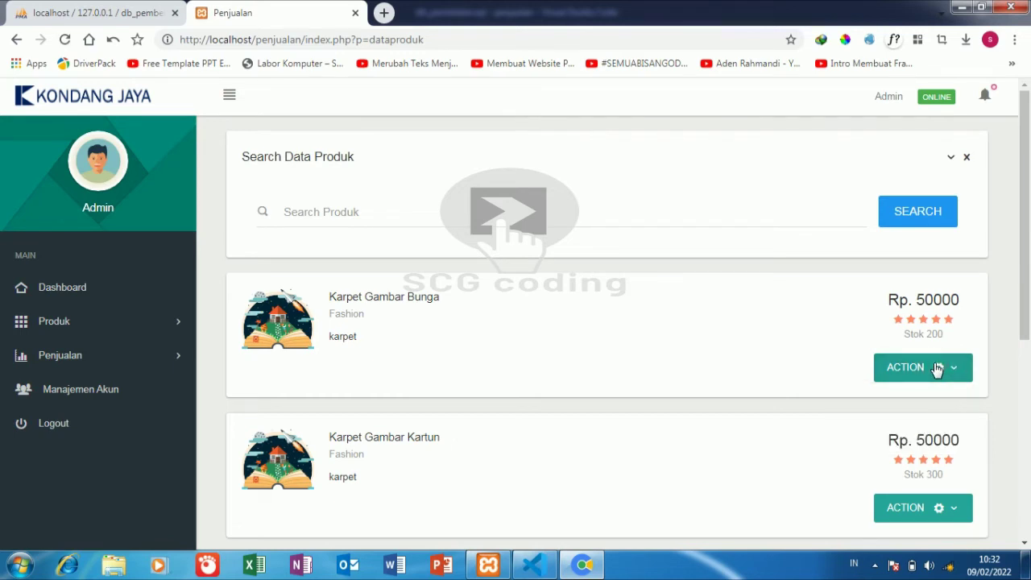
pyautogui.click(958, 369)
pyautogui.click(924, 400)
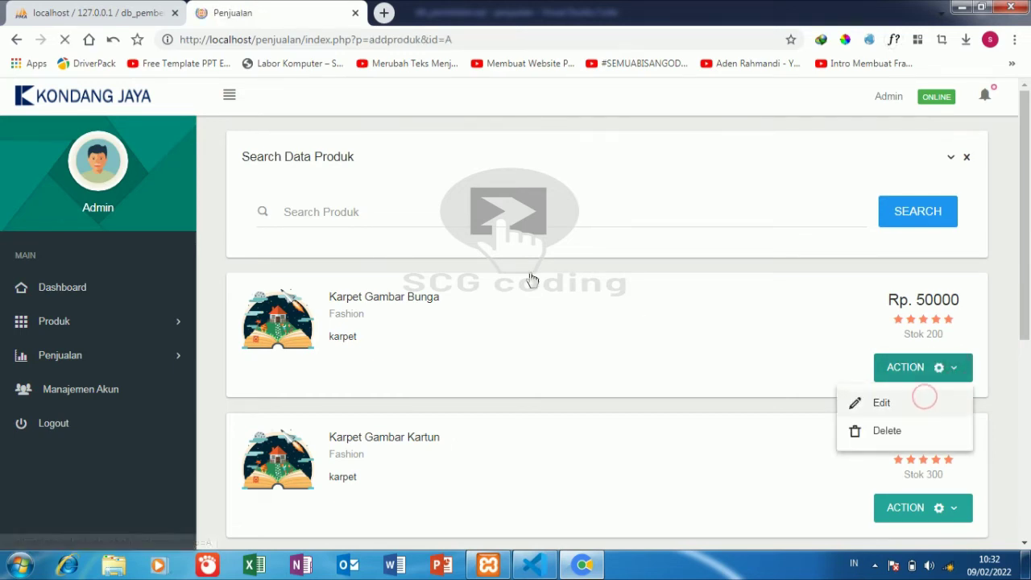
# - Open a blank Tambah Produk form and enter Kualifikasi A and Nama Produk "karpet"
pyautogui.click(133, 322)
pyautogui.click(116, 393)
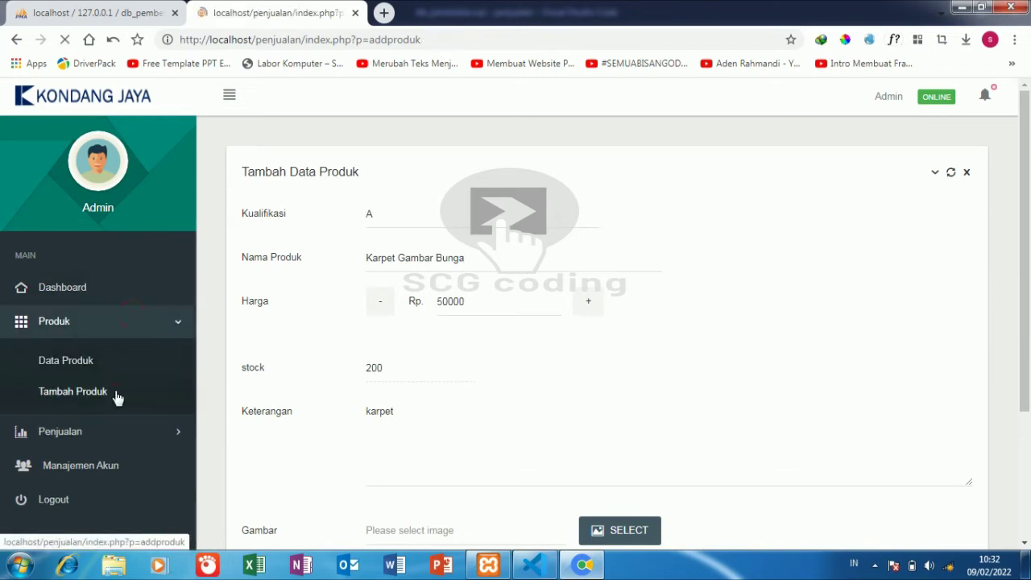
pyautogui.click(384, 226)
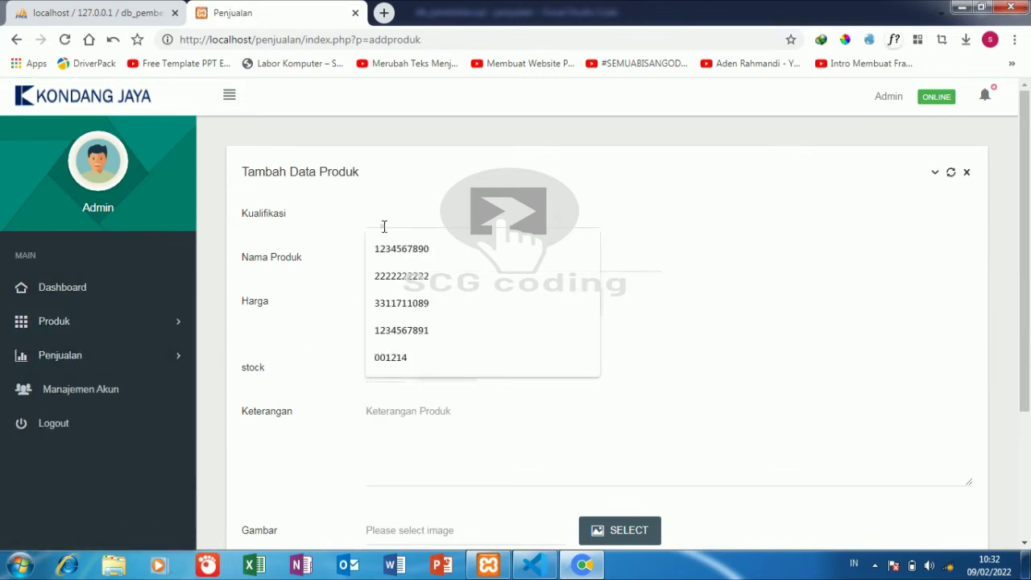
pyautogui.write('A')
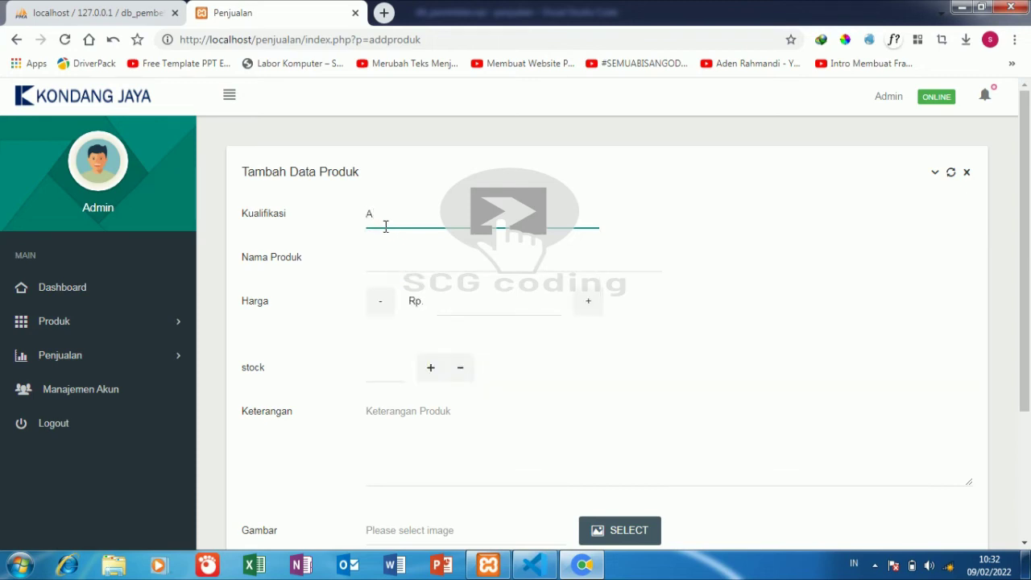
pyautogui.click(386, 255)
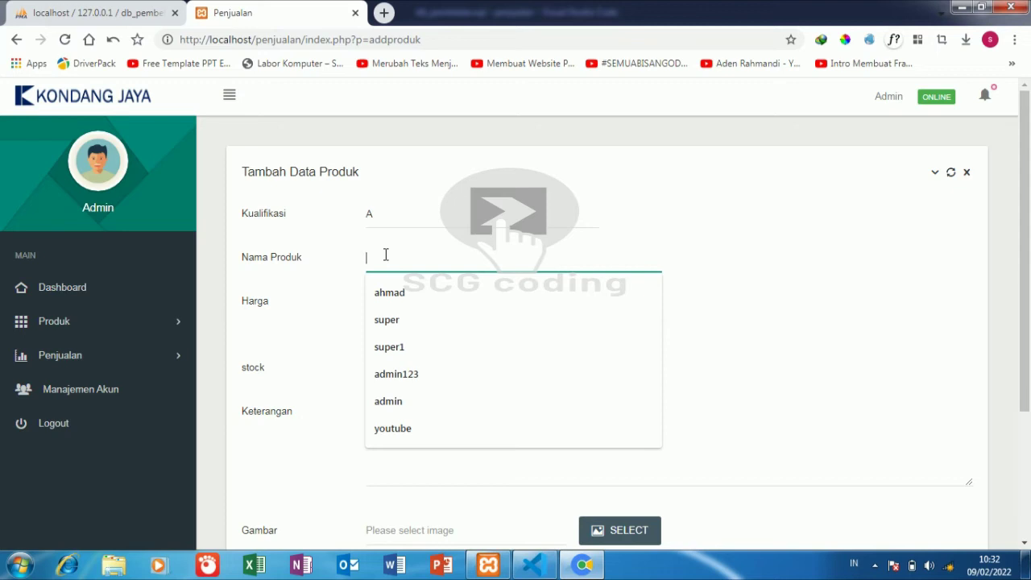
pyautogui.write('ka')
pyautogui.press('BackSpace')
pyautogui.write('a')
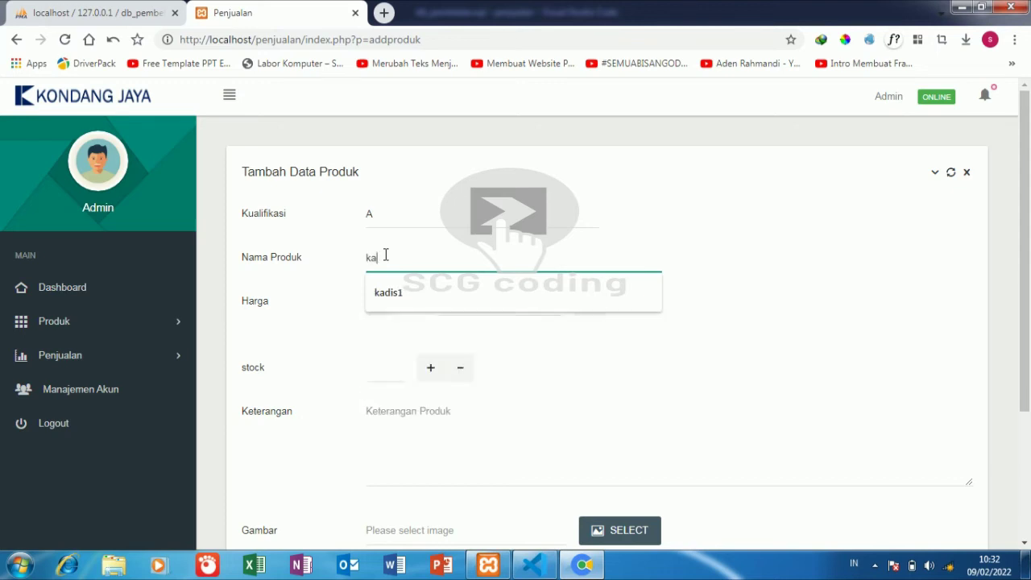
pyautogui.write('rpet')
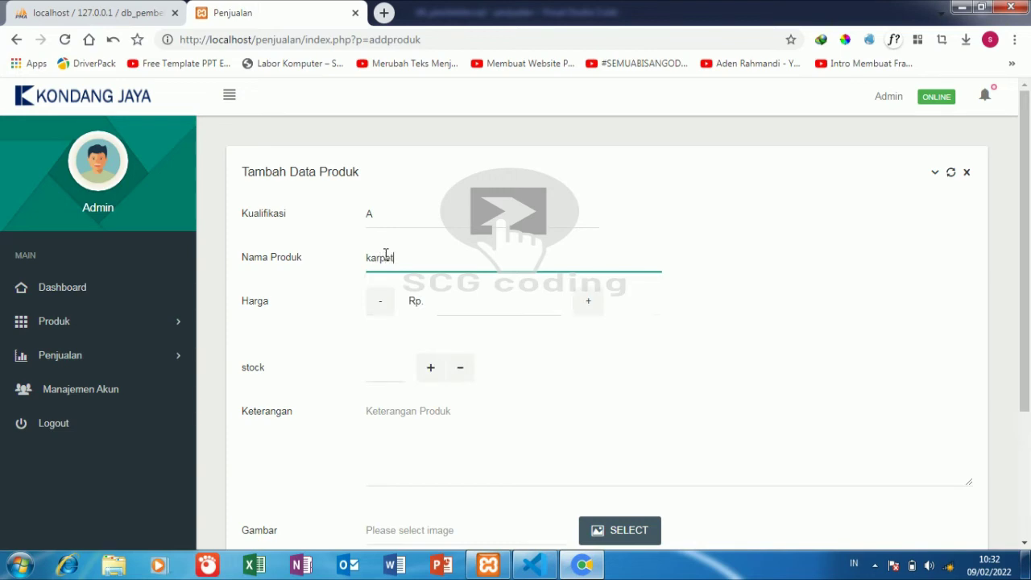
# - Raise the new product's Harga to Rp. 20000
pyautogui.click(589, 303)
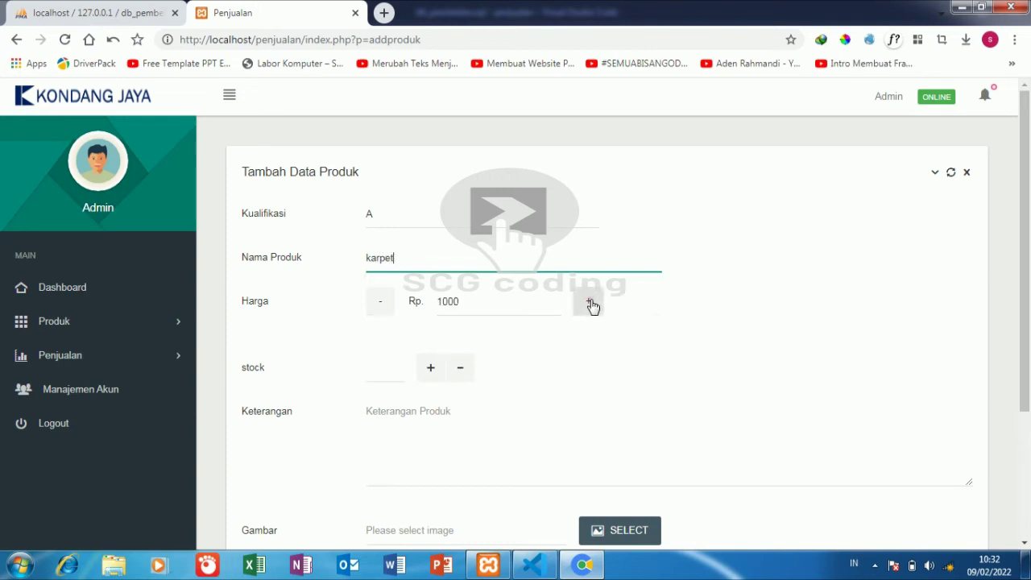
pyautogui.click(590, 304)
pyautogui.click(590, 303)
pyautogui.click(590, 304)
pyautogui.click(590, 304)
pyautogui.click(590, 304)
pyautogui.click(590, 303)
pyautogui.click(590, 304)
pyautogui.click(590, 303)
pyautogui.click(590, 303)
pyautogui.click(590, 303)
pyautogui.click(590, 304)
pyautogui.click(590, 303)
pyautogui.click(590, 304)
pyautogui.click(590, 303)
pyautogui.click(591, 304)
pyautogui.click(590, 303)
# - Set the new product's stock to 40 and enter "biasalah" as its Keterangan
pyautogui.click(390, 367)
pyautogui.click(424, 369)
pyautogui.click(423, 369)
pyautogui.click(424, 371)
pyautogui.click(424, 371)
pyautogui.moveTo(394, 367); pyautogui.dragTo(372, 366)
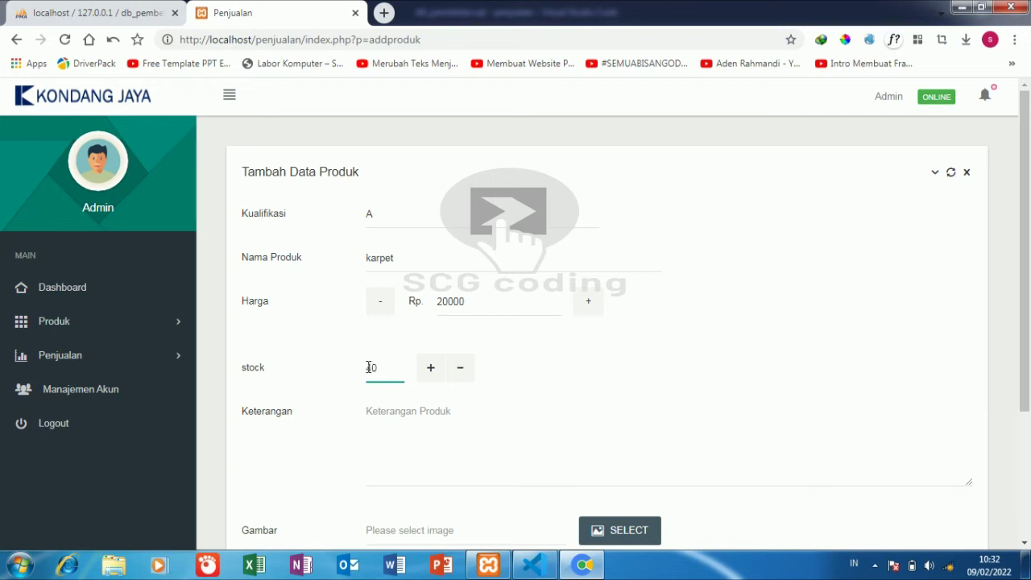
pyautogui.click(455, 481)
pyautogui.write('biasalah')
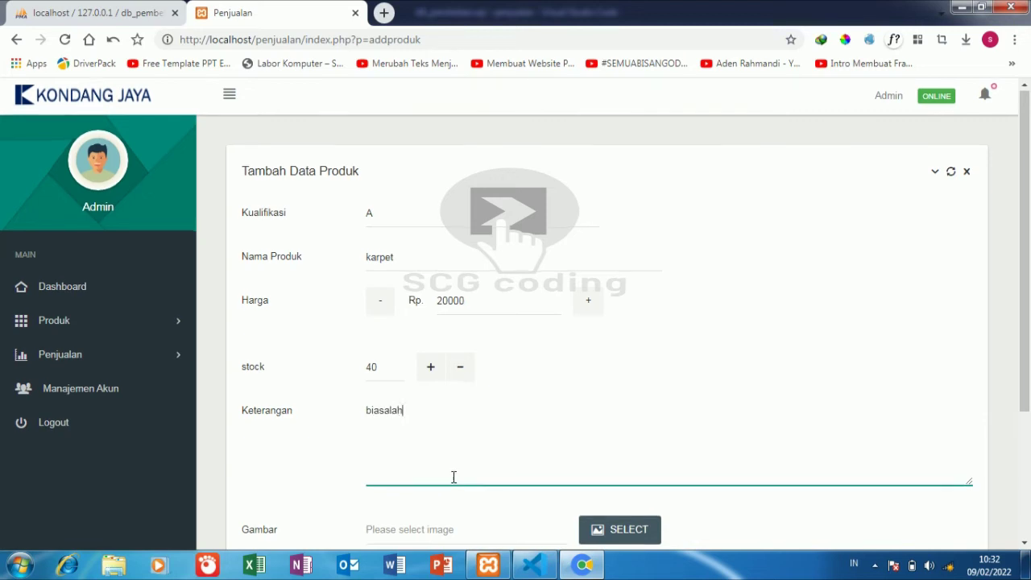
# - Attach the image 1b.png from the Music library as the product's Gambar
pyautogui.scroll(-3, 454, 476)
pyautogui.click(606, 348)
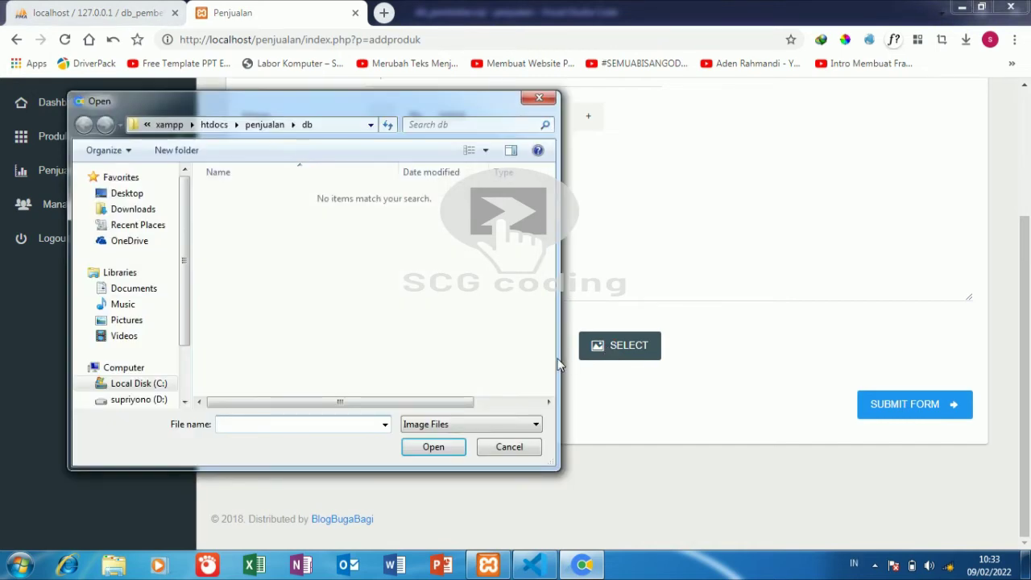
pyautogui.click(168, 304)
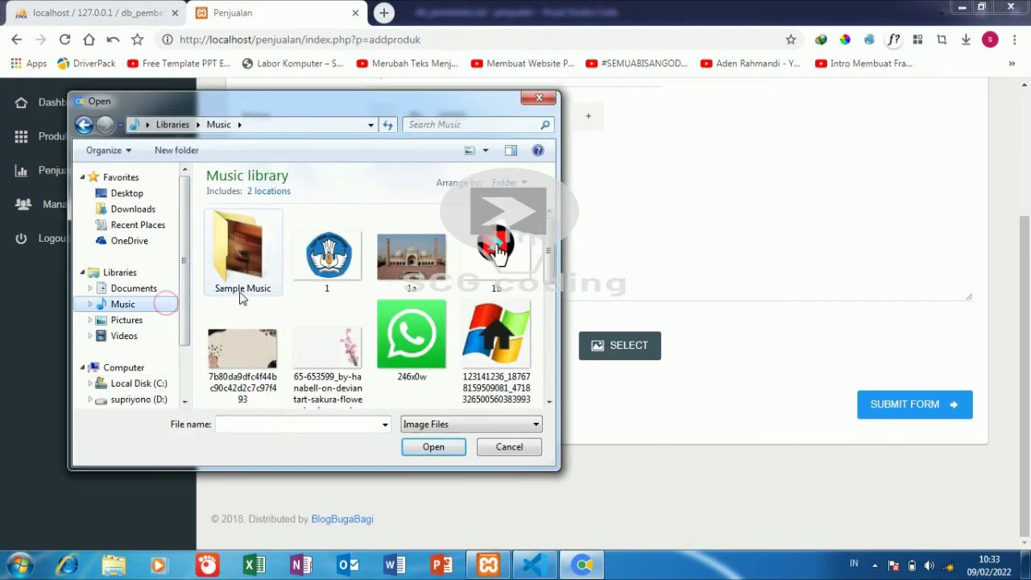
pyautogui.click(498, 250)
pyautogui.click(433, 446)
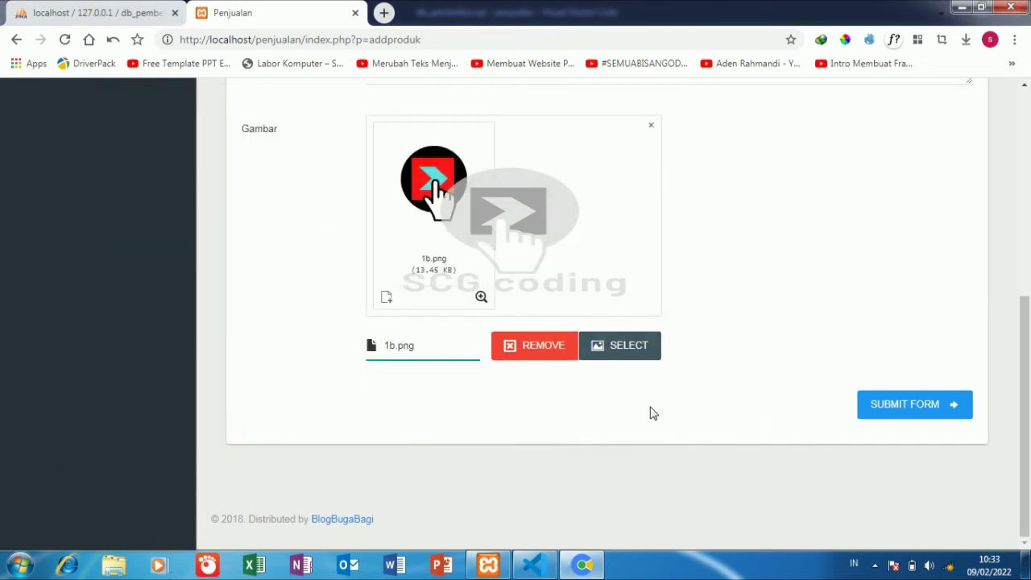
# - Review the completed product form and submit it
pyautogui.scroll(5, 653, 413)
pyautogui.scroll(-4, 653, 414)
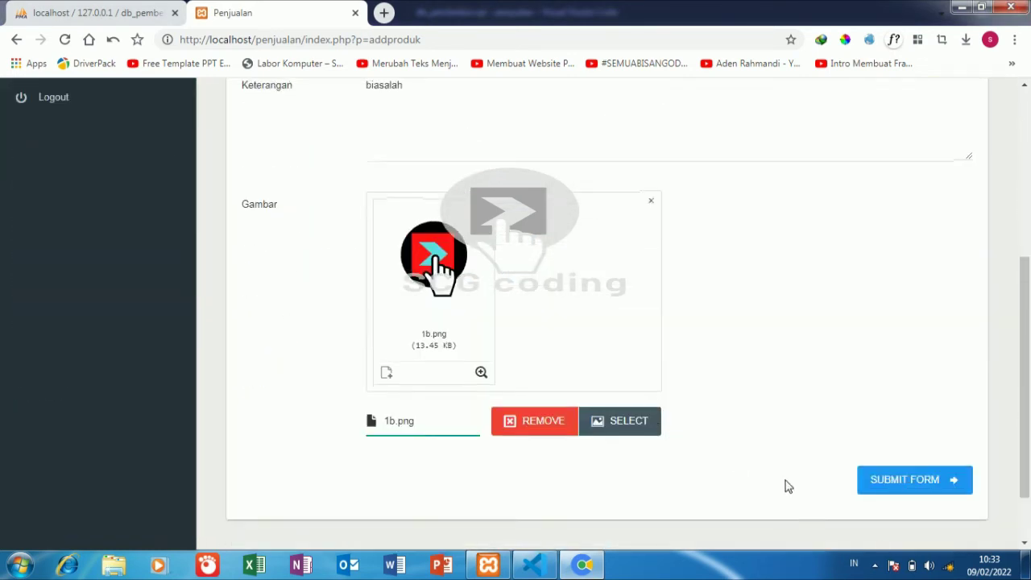
pyautogui.click(890, 479)
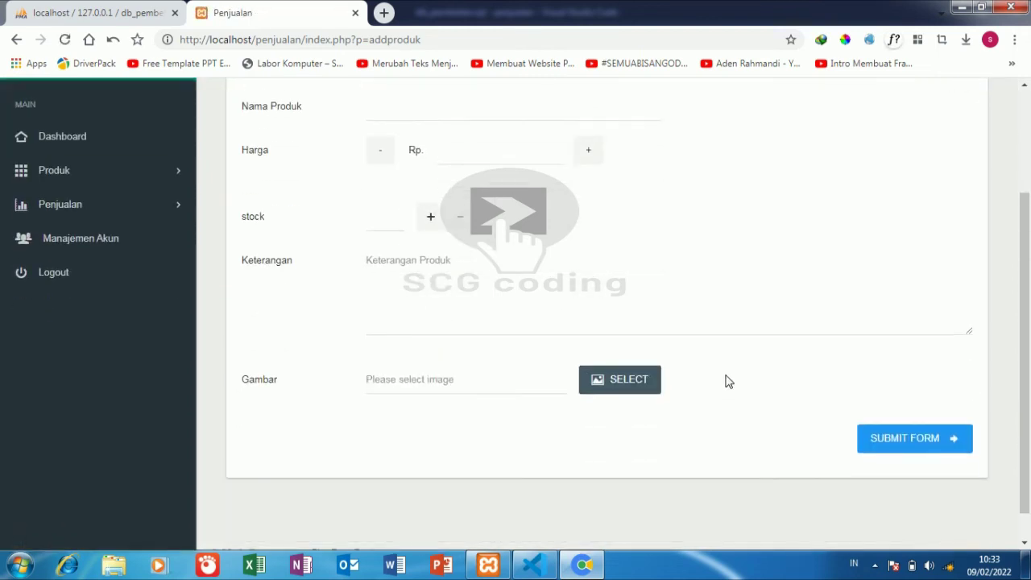
# - Return to the product list, dismiss the notice, and open Karpet Gambar Vektor for editing to check its Kualifikasi
pyautogui.click(165, 320)
pyautogui.click(135, 370)
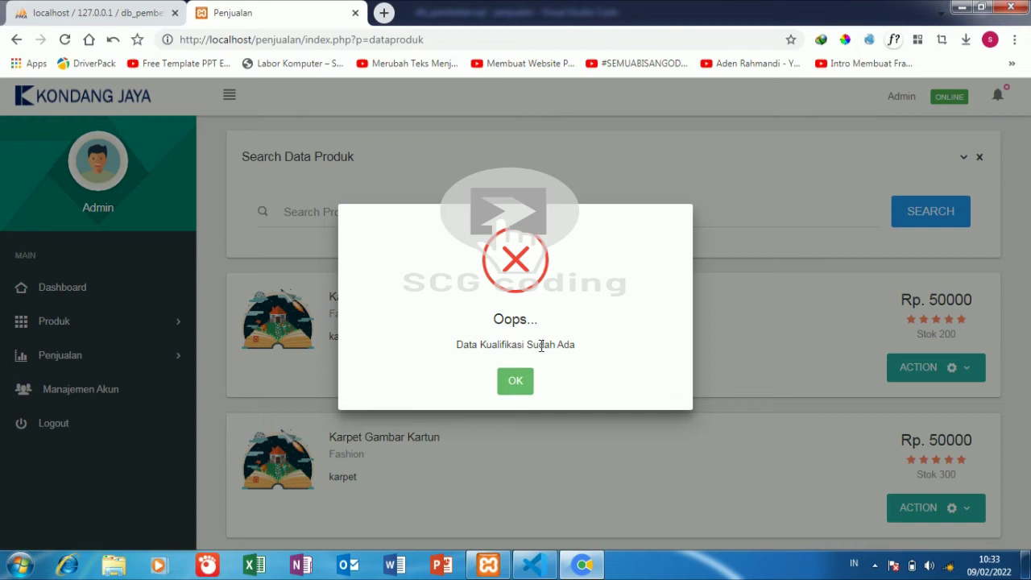
pyautogui.click(515, 380)
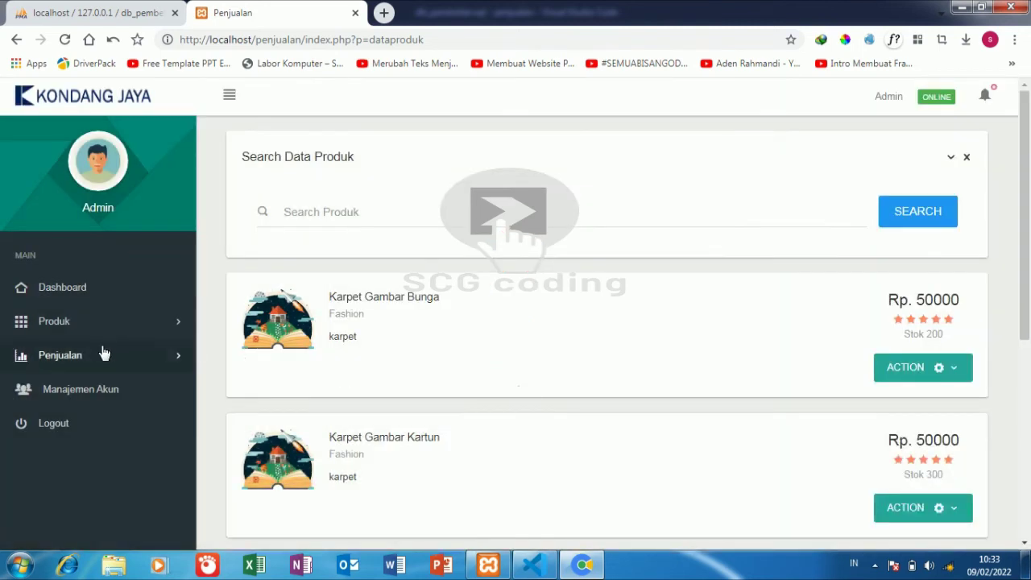
pyautogui.scroll(-5, 716, 377)
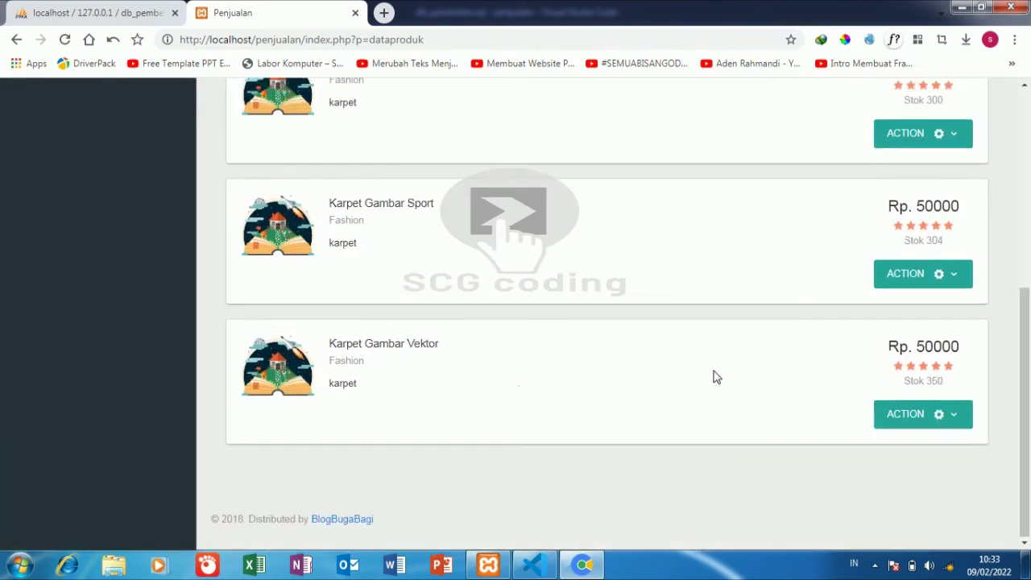
pyautogui.click(956, 415)
pyautogui.click(887, 463)
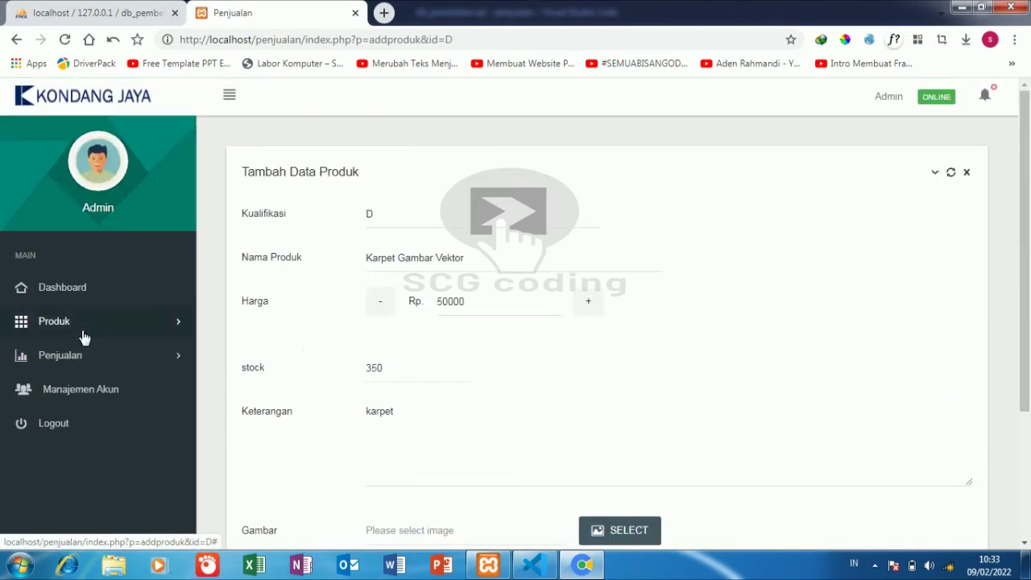
# - Open a blank Tambah Data Produk form, and open the data_produk table of db_pembelian in phpMyAdmin
pyautogui.click(84, 330)
pyautogui.click(84, 392)
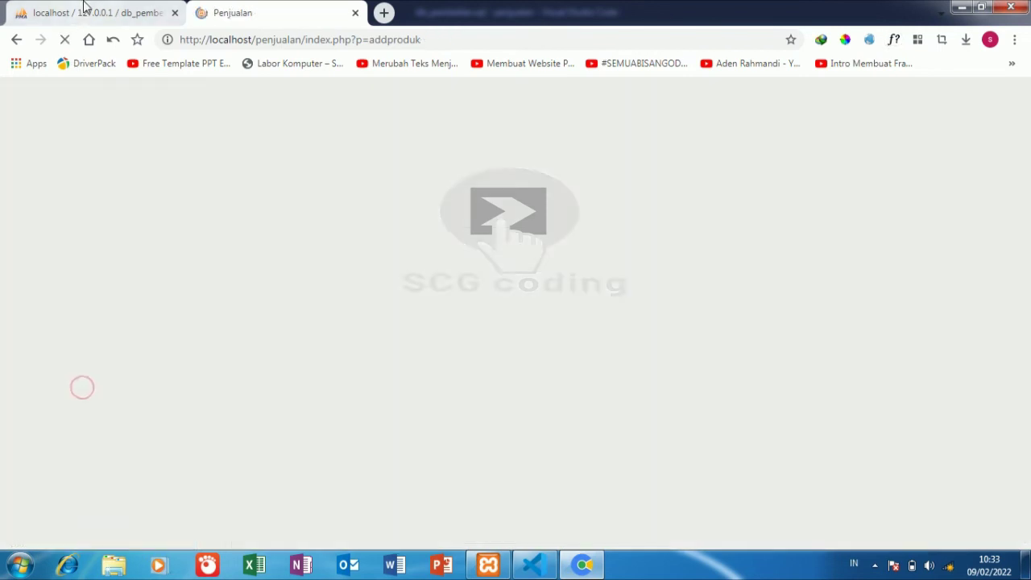
pyautogui.click(85, 11)
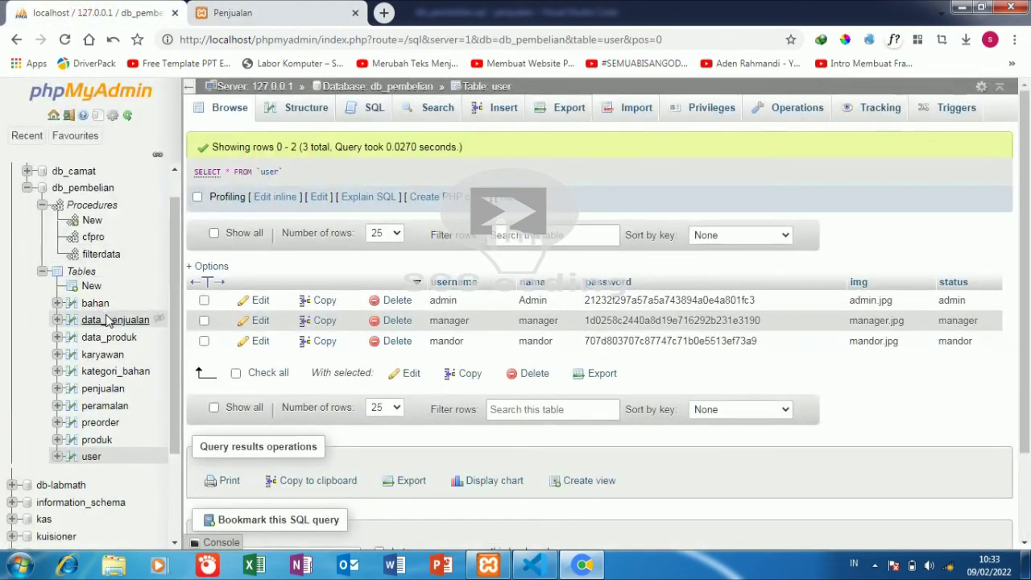
pyautogui.click(107, 338)
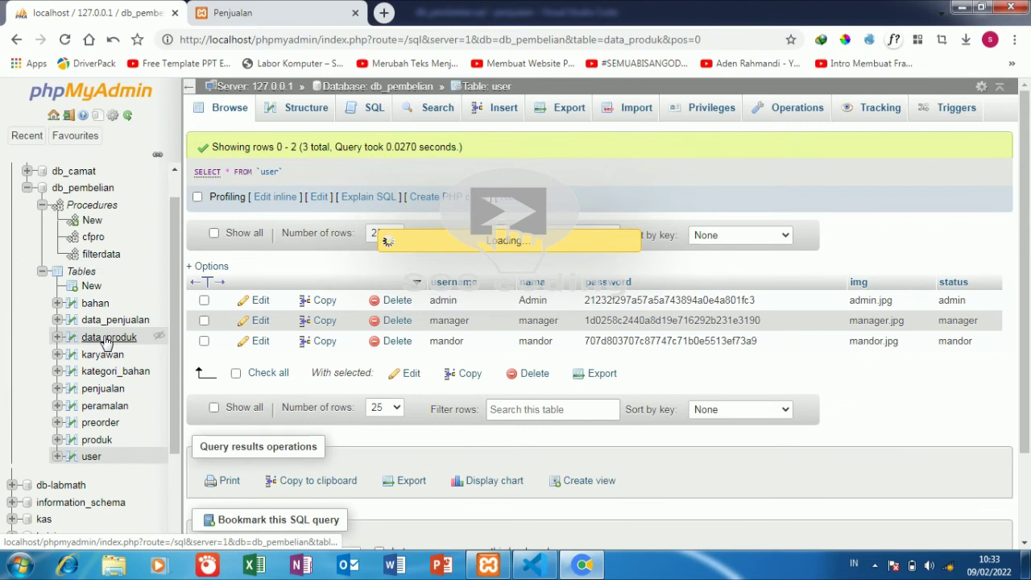
# - Back in the Penjualan product form, set Kualifikasi to E and Nama Produk to karpet
pyautogui.click(230, 12)
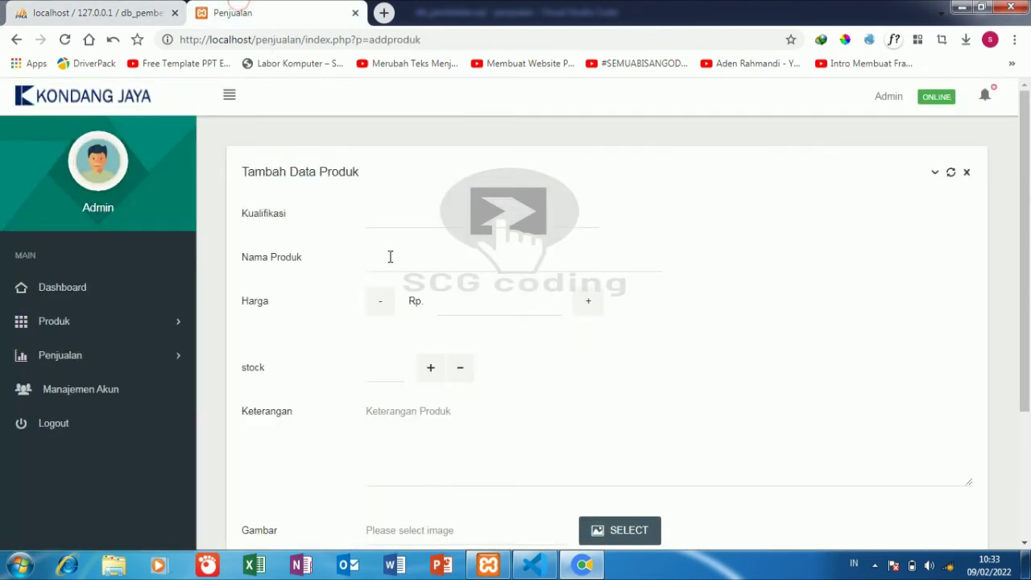
pyautogui.click(399, 213)
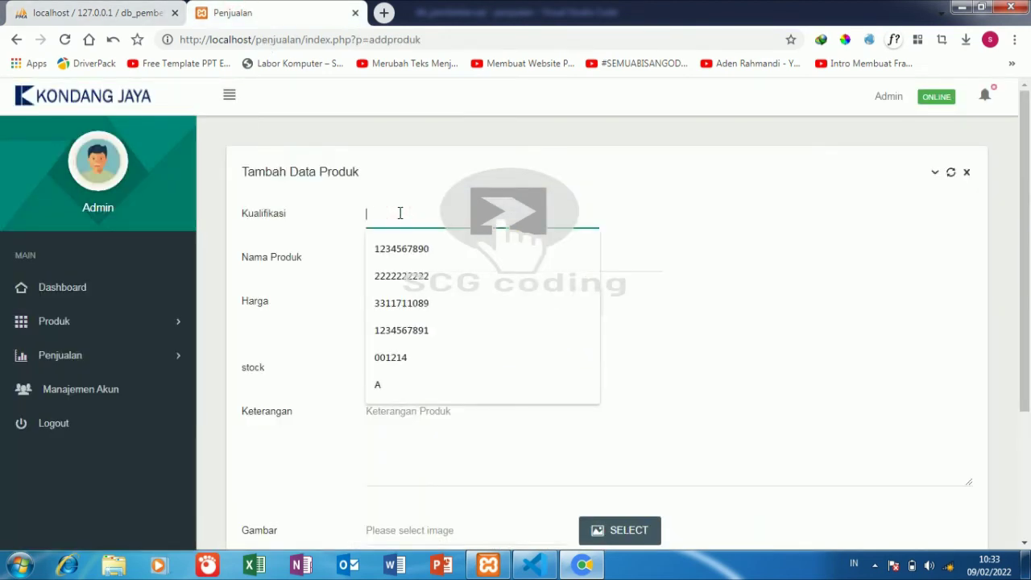
pyautogui.write('E')
pyautogui.click(395, 257)
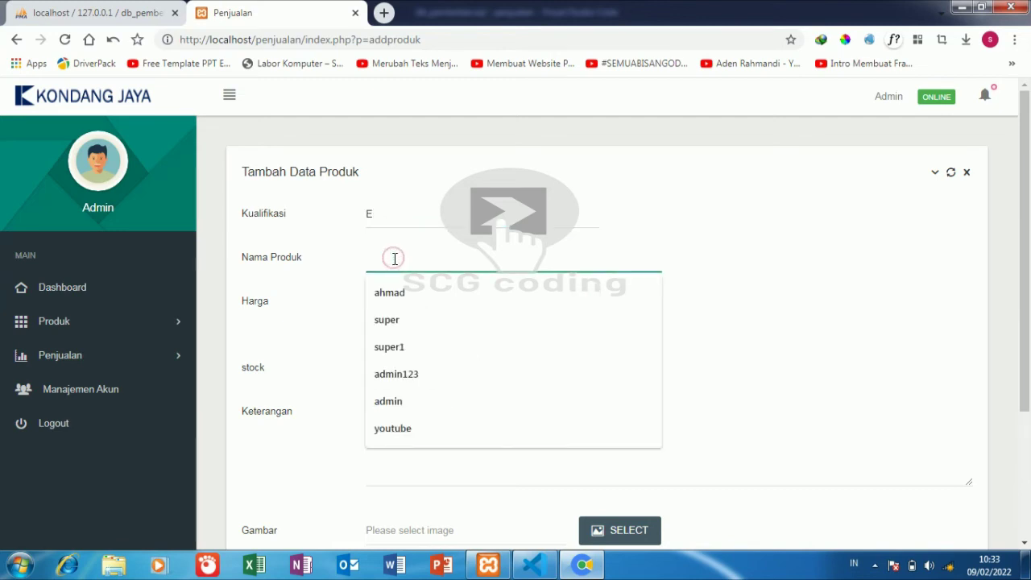
pyautogui.write('ka')
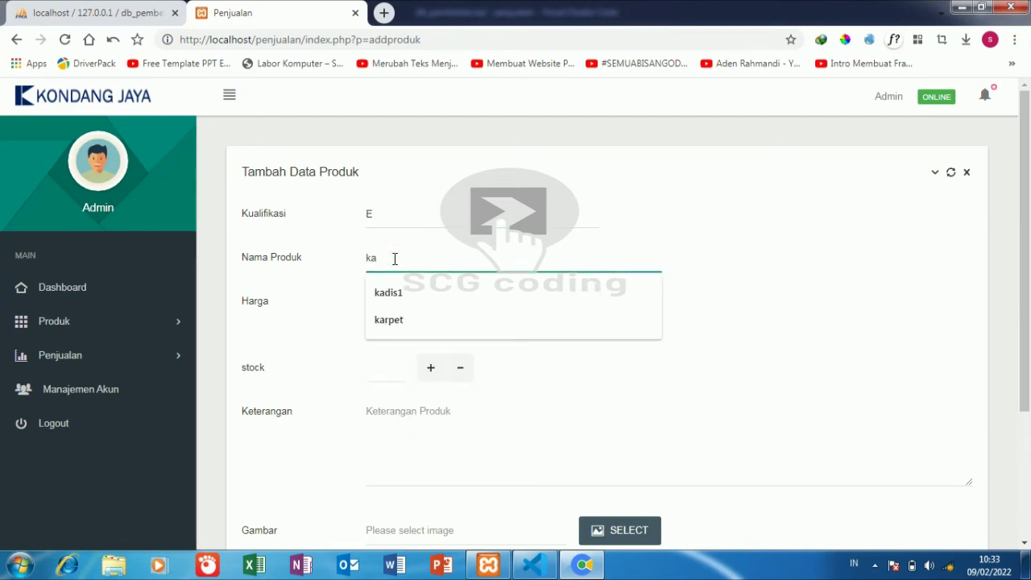
pyautogui.click(404, 315)
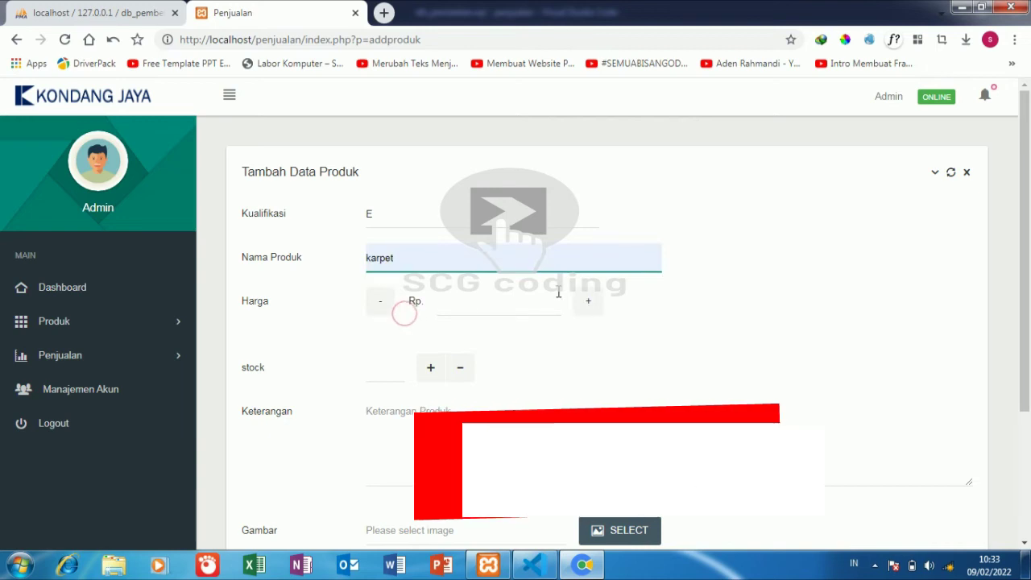
# - Set the new product's Harga to Rp. 20000
pyautogui.tripleClick(590, 314)
pyautogui.click(590, 314)
pyautogui.doubleClick(590, 314)
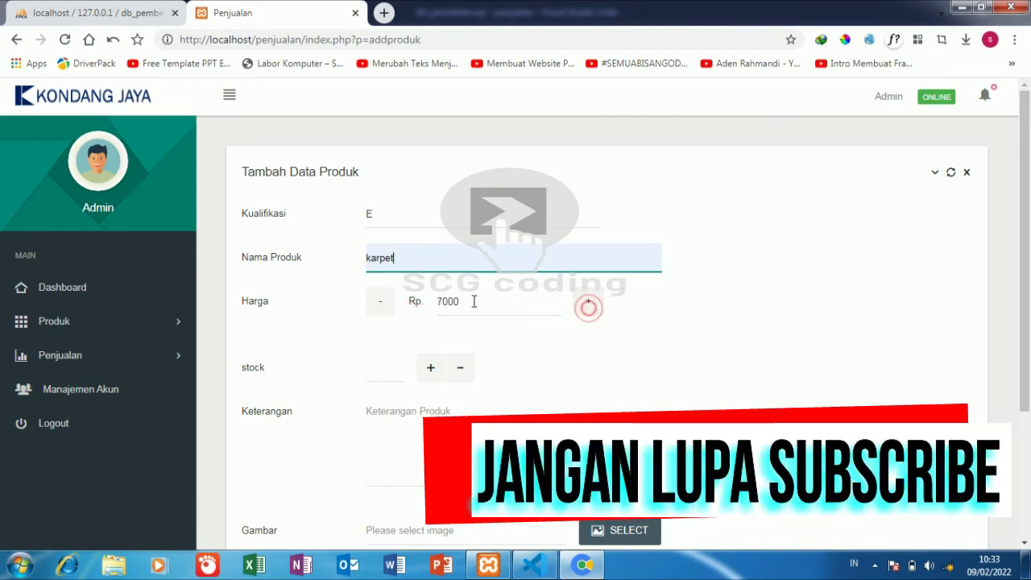
pyautogui.click(442, 304)
pyautogui.press('BackSpace')
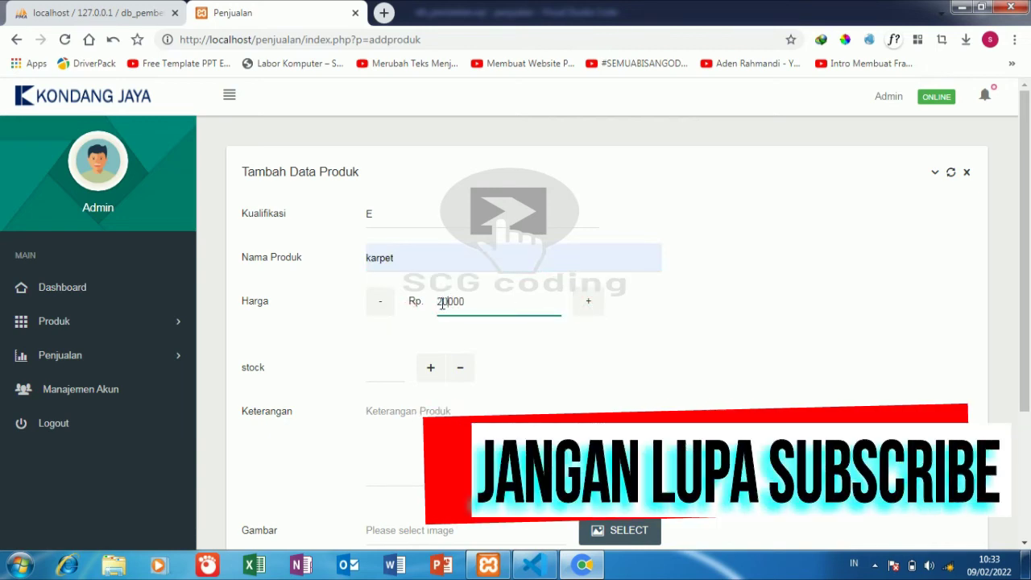
# - Enter 40 as the product's stock and "biasalah" as its Keterangan
pyautogui.click(395, 363)
pyautogui.write('40')
pyautogui.click(415, 407)
pyautogui.write('biasalah')
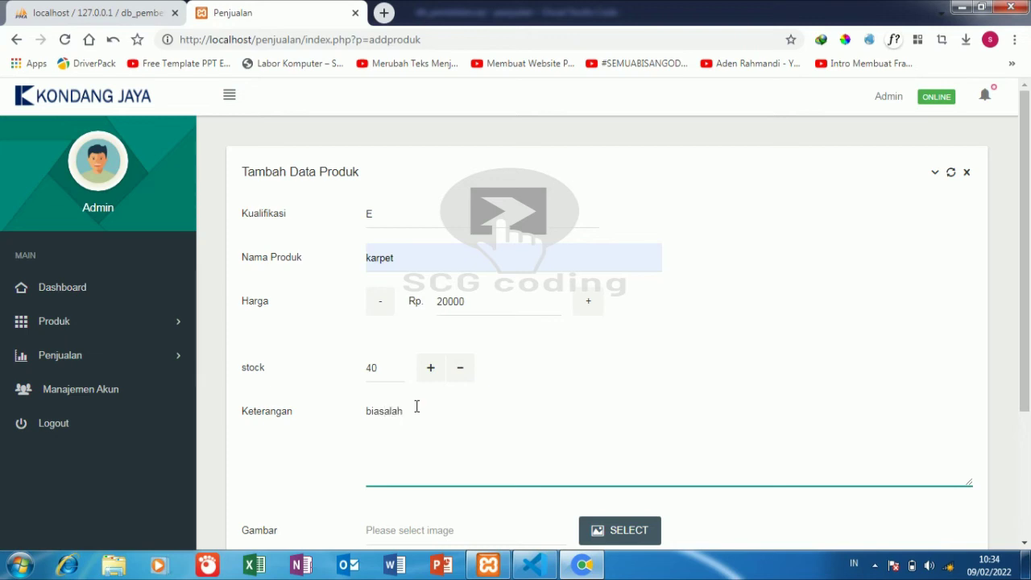
# - Attach 1b.png as the product's Gambar and submit the form
pyautogui.scroll(-2, 416, 406)
pyautogui.click(632, 376)
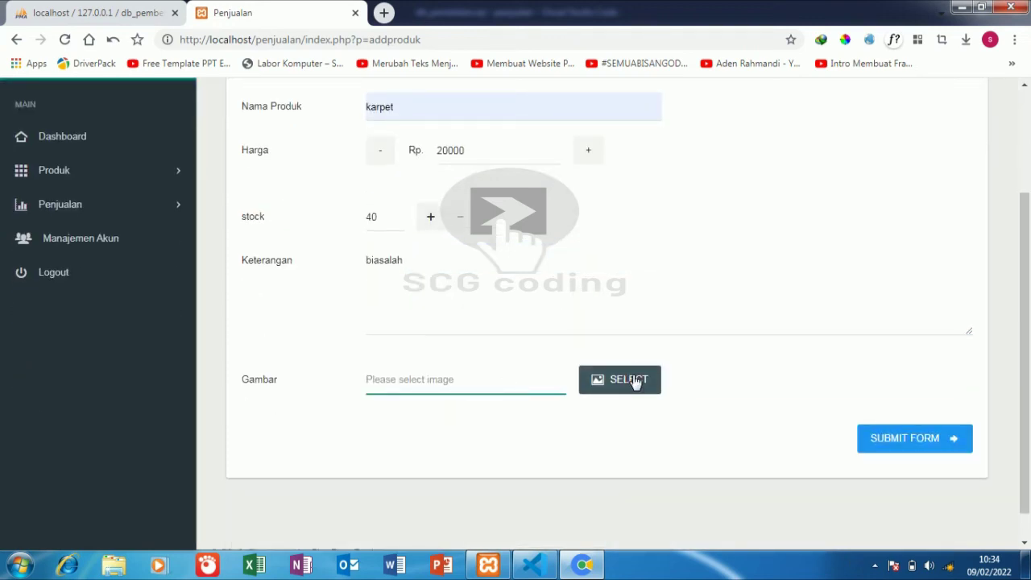
pyautogui.click(479, 257)
pyautogui.click(448, 445)
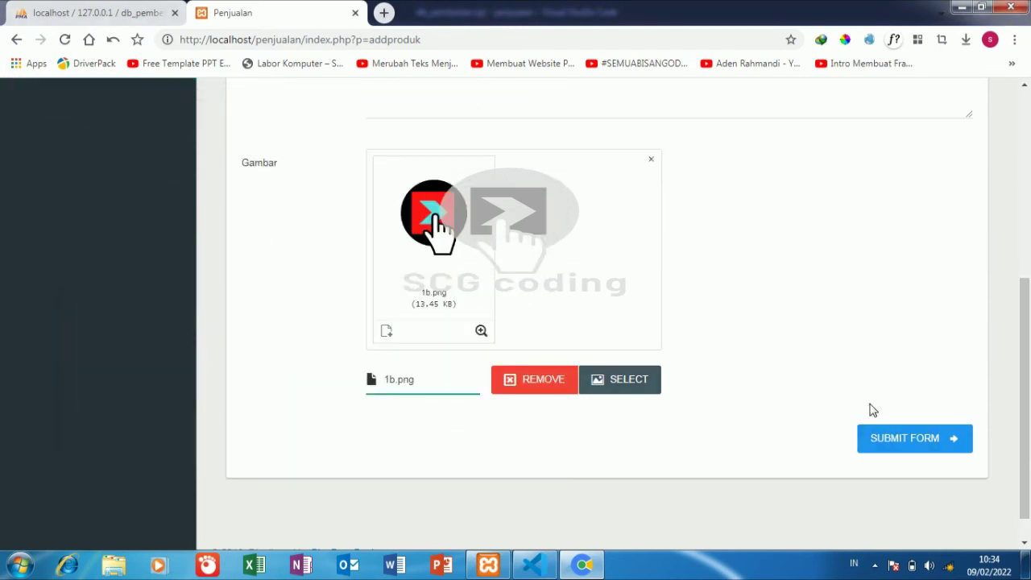
pyautogui.click(900, 439)
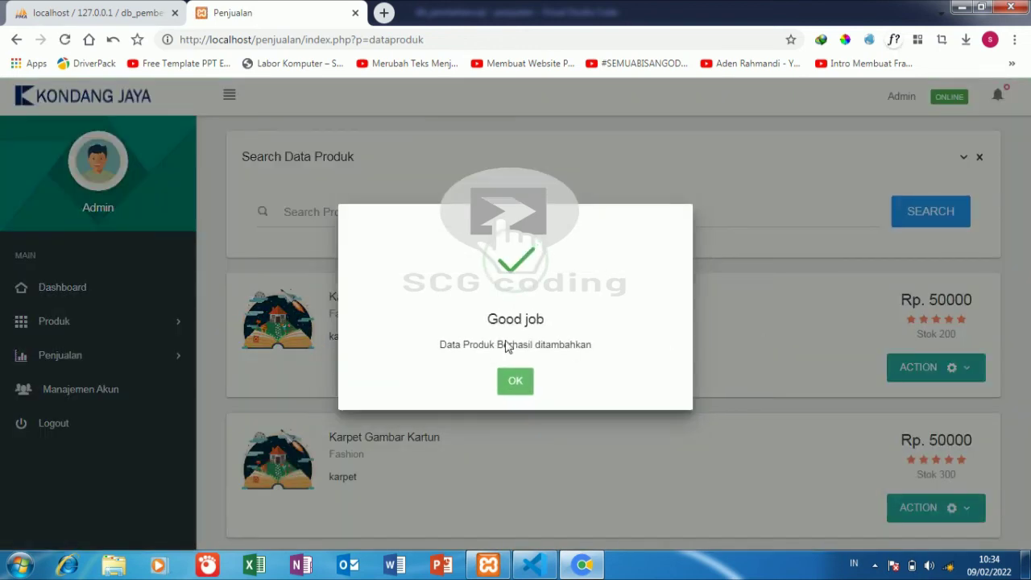
# - Close the confirmation and check the newly added karpet entry at the end of the product list
pyautogui.click(515, 383)
pyautogui.scroll(-5, 506, 375)
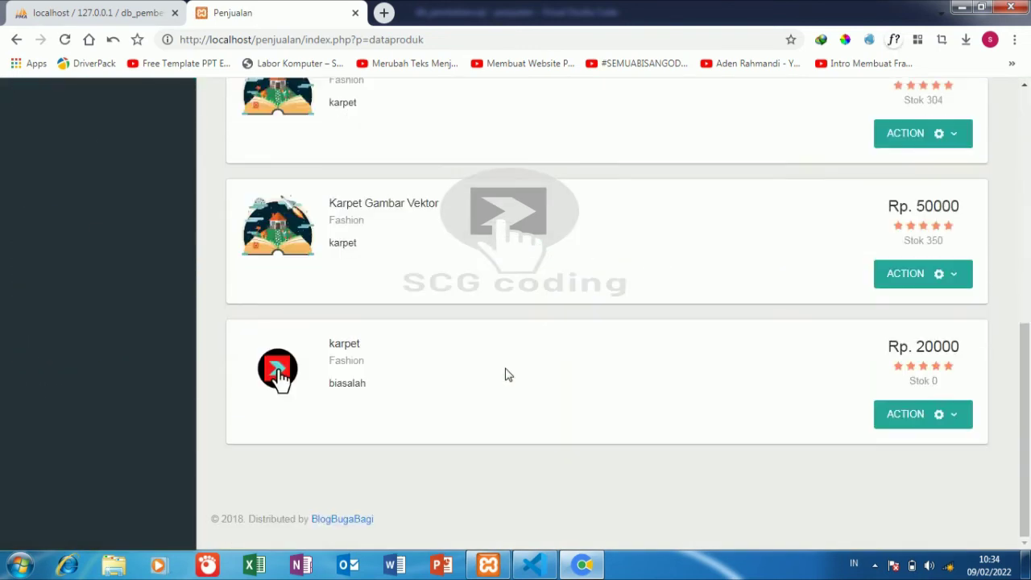
pyautogui.scroll(10, 506, 375)
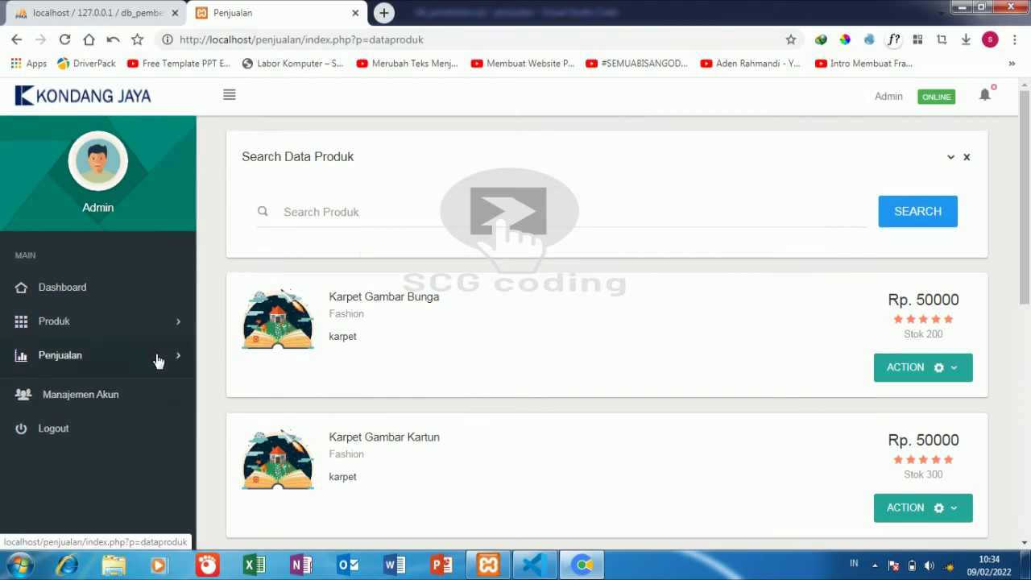
# - Review the records in Data Penjualan with the Keterangan column's sorting, and open the Tambah Data Penjualan form
pyautogui.click(172, 355)
pyautogui.click(126, 396)
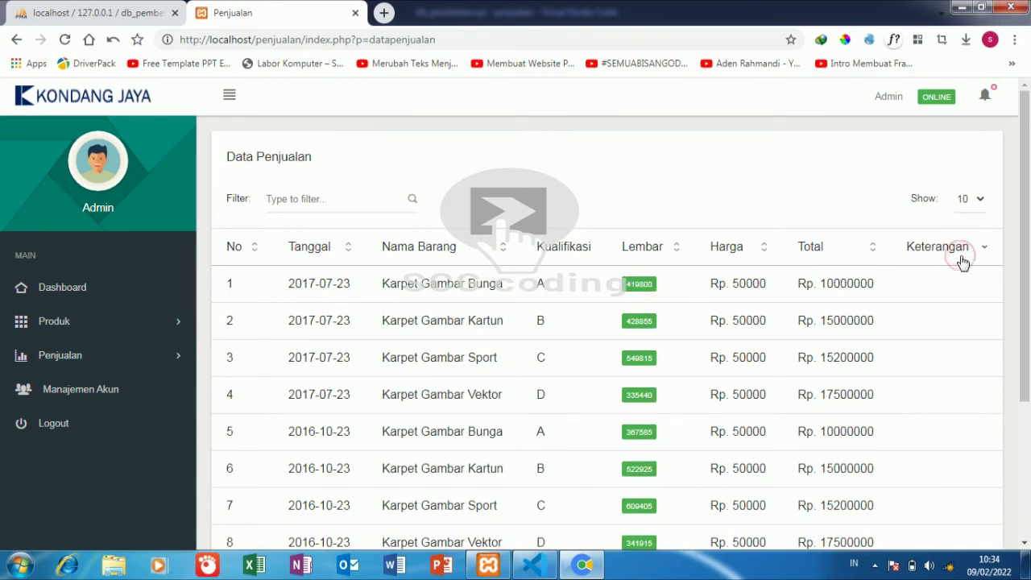
pyautogui.click(989, 248)
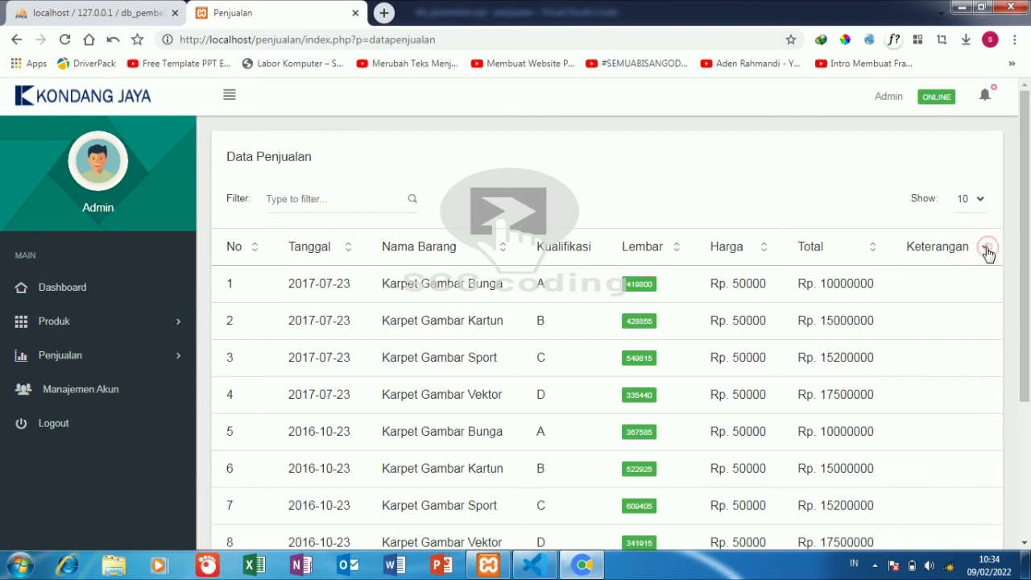
pyautogui.scroll(-1, 768, 406)
pyautogui.scroll(-3, 767, 406)
pyautogui.scroll(3, 767, 407)
pyautogui.click(91, 355)
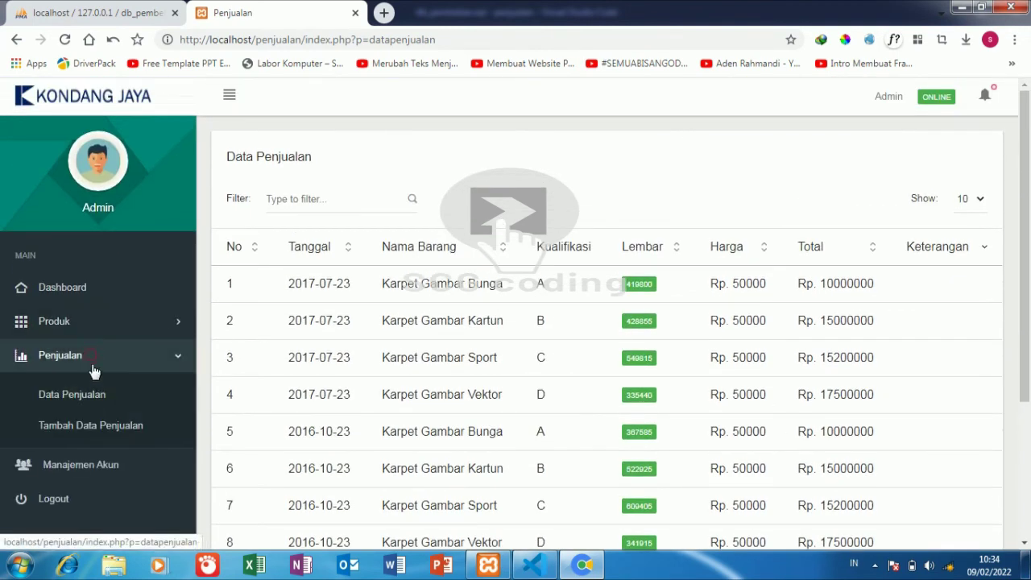
pyautogui.click(94, 427)
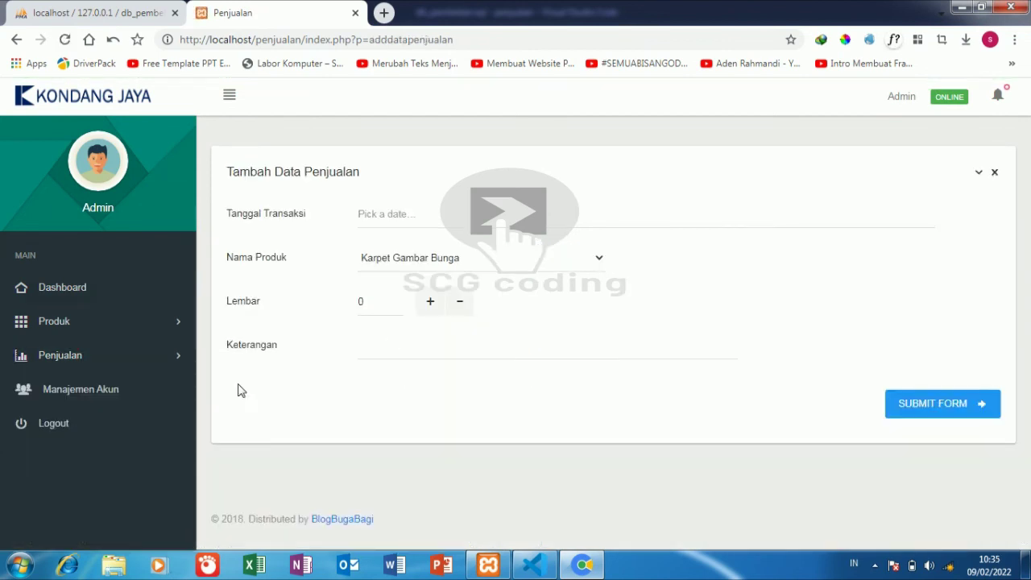
# - Open Manajemen Akun, check the Admin account's actions, and choose Manager as the new account's Status
pyautogui.click(127, 384)
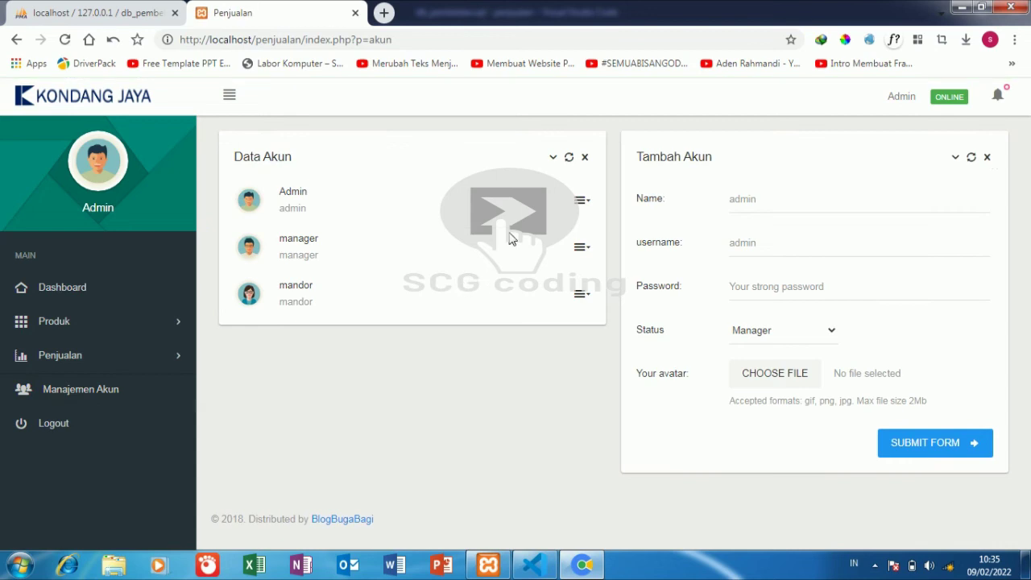
pyautogui.click(580, 201)
pyautogui.click(581, 202)
pyautogui.click(755, 338)
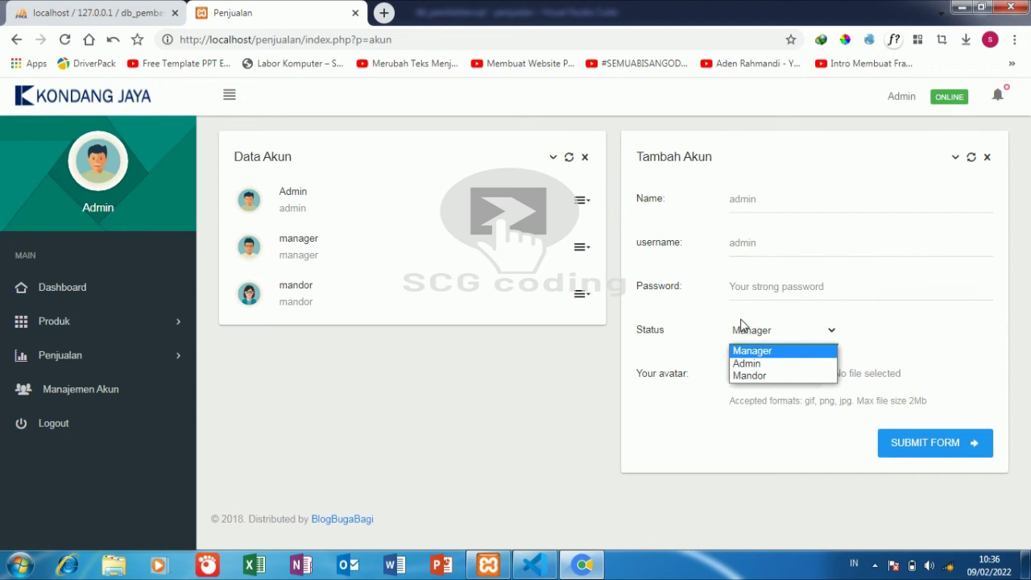
pyautogui.click(743, 352)
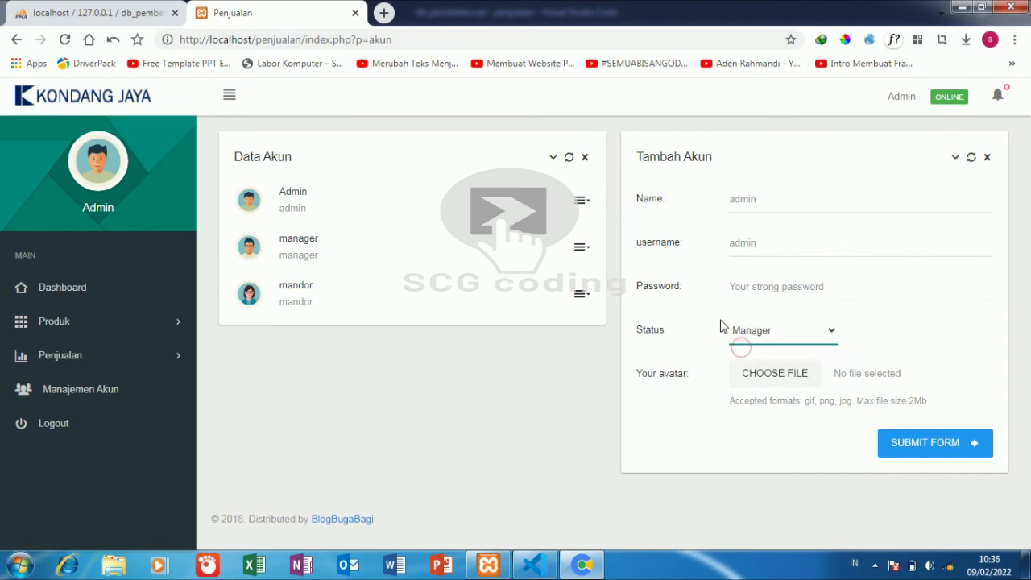
# - Copy "manajer" from a temporary browser tab into the new account's Name and complete it as manajer1
pyautogui.click(382, 13)
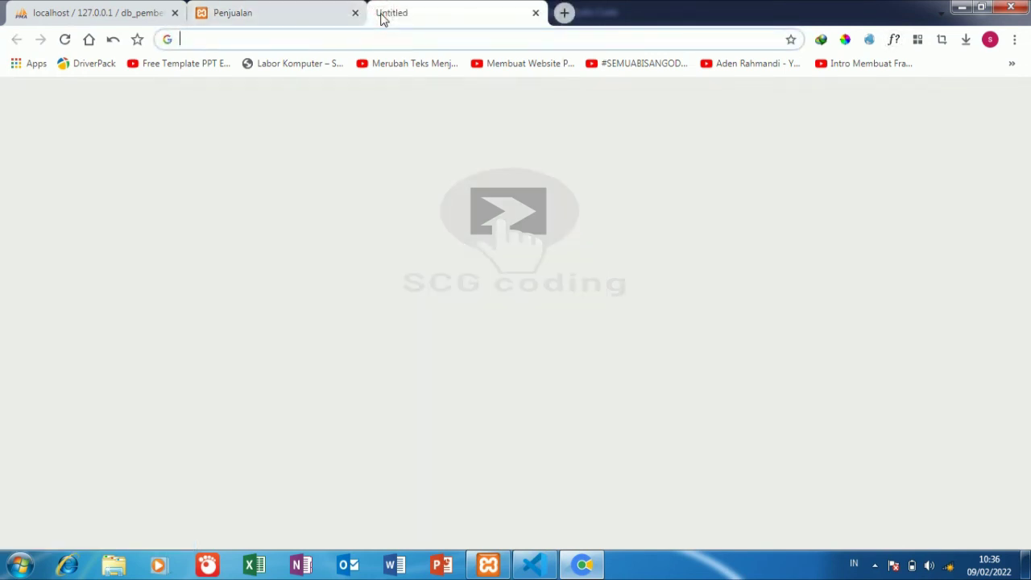
pyautogui.write('manajer')
pyautogui.hotkey('ctrl', 'a')
pyautogui.hotkey('ctrl', 'c')
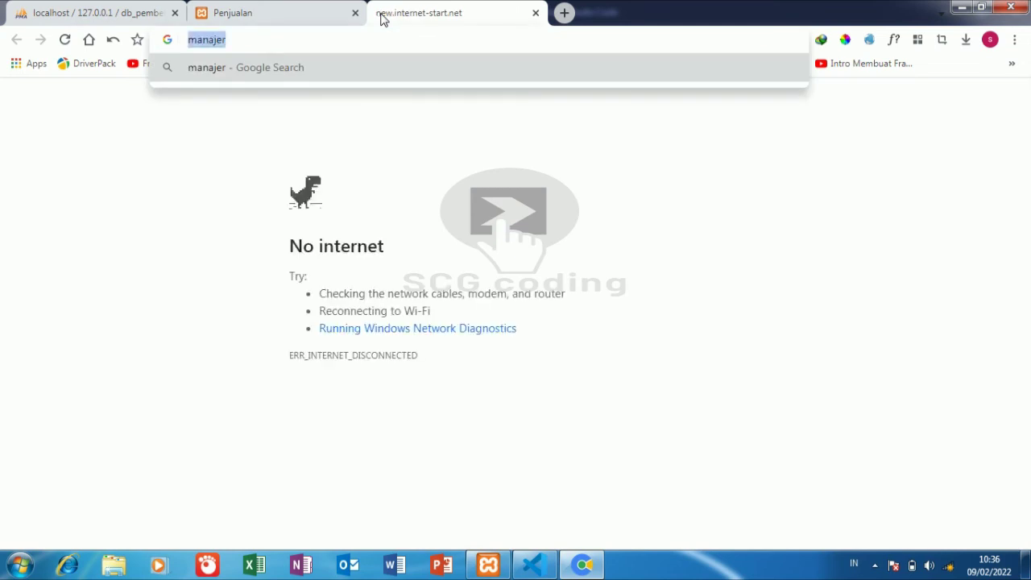
pyautogui.click(535, 14)
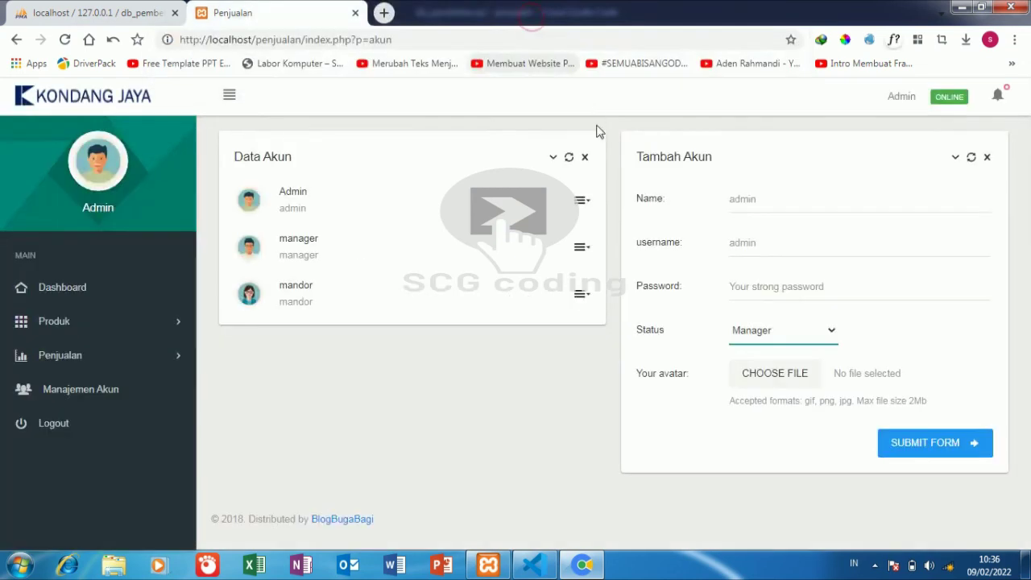
pyautogui.rightClick(754, 198)
pyautogui.click(787, 288)
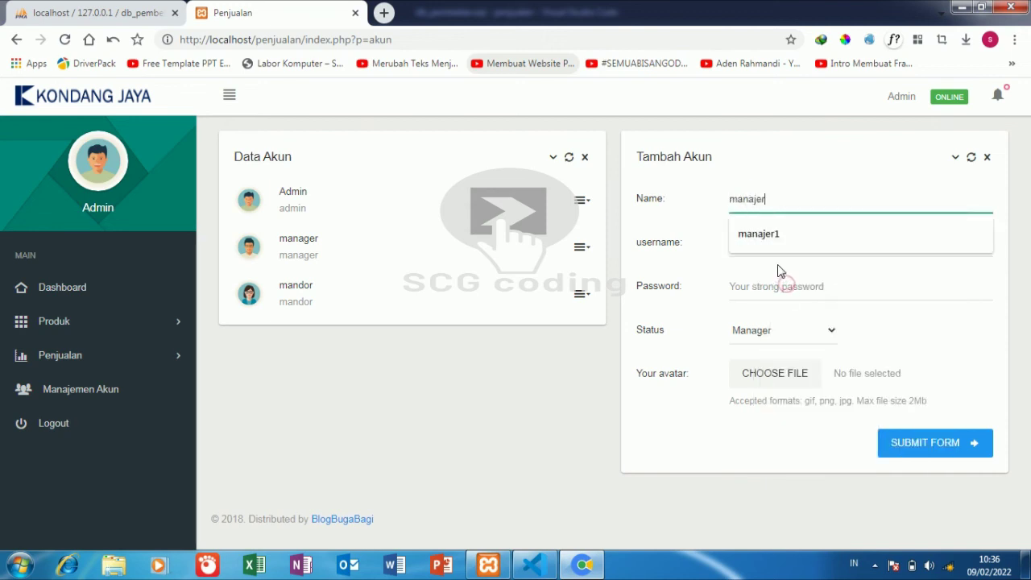
pyautogui.click(778, 236)
# - Copy the Name into the username so it reads manajer1, and fill in the account's Password
pyautogui.hotkey('ctrl', 'a')
pyautogui.hotkey('ctrl', 'c')
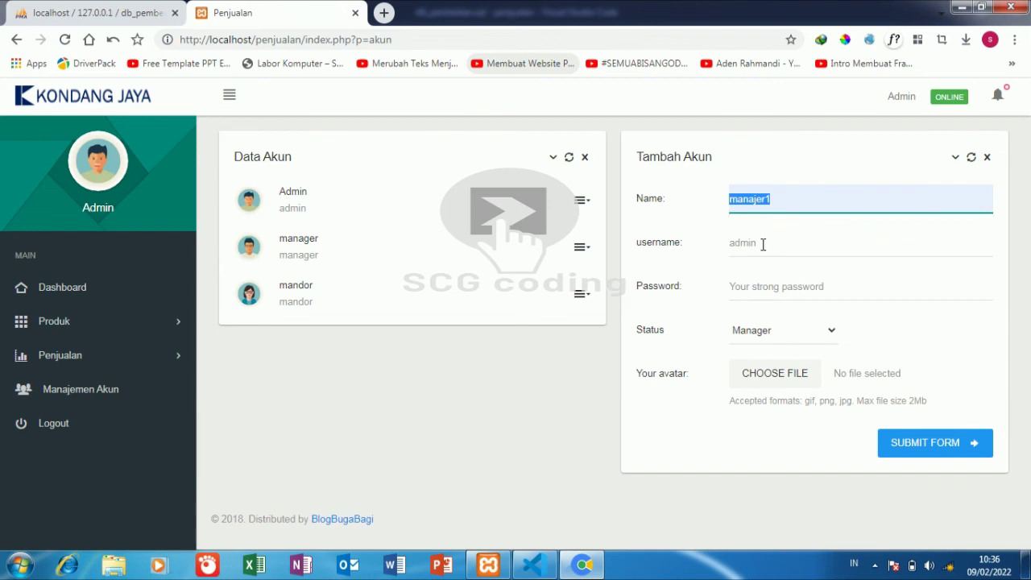
pyautogui.rightClick(765, 244)
pyautogui.click(804, 335)
pyautogui.rightClick(789, 287)
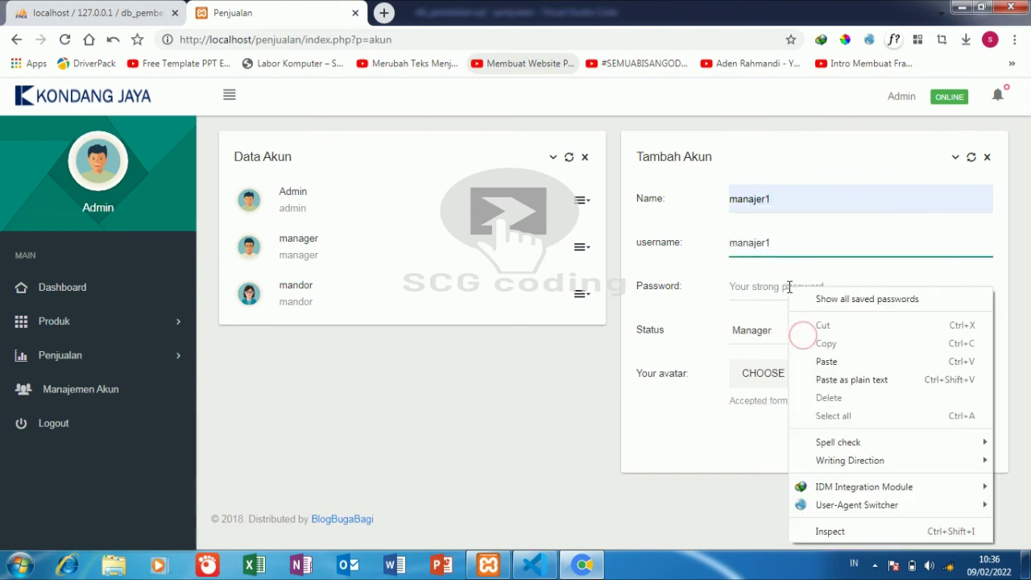
pyautogui.click(837, 361)
# - Keep Manager as manajer1's Status, choose 1b.png as the avatar, and submit the new account
pyautogui.click(831, 334)
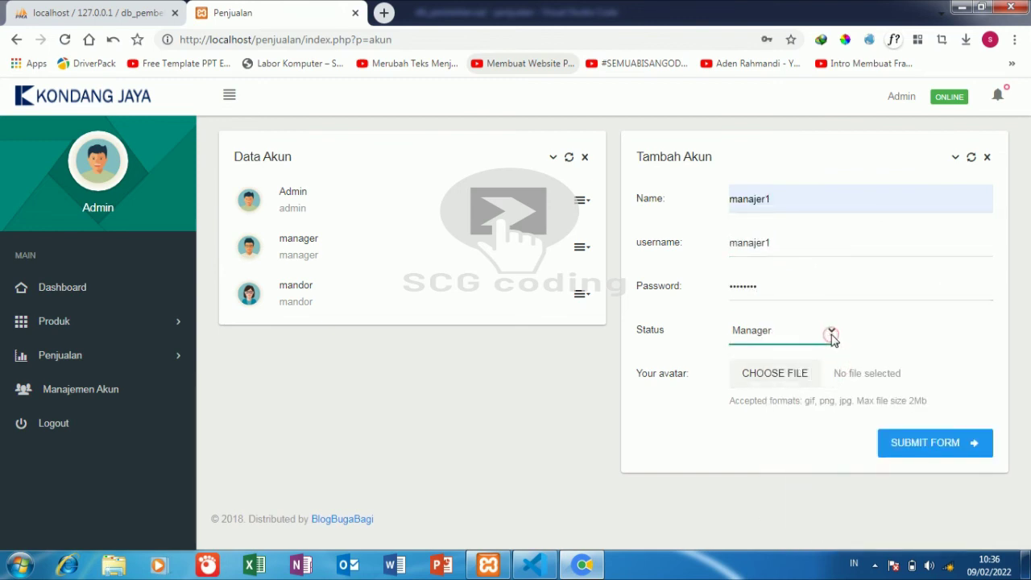
pyautogui.click(809, 374)
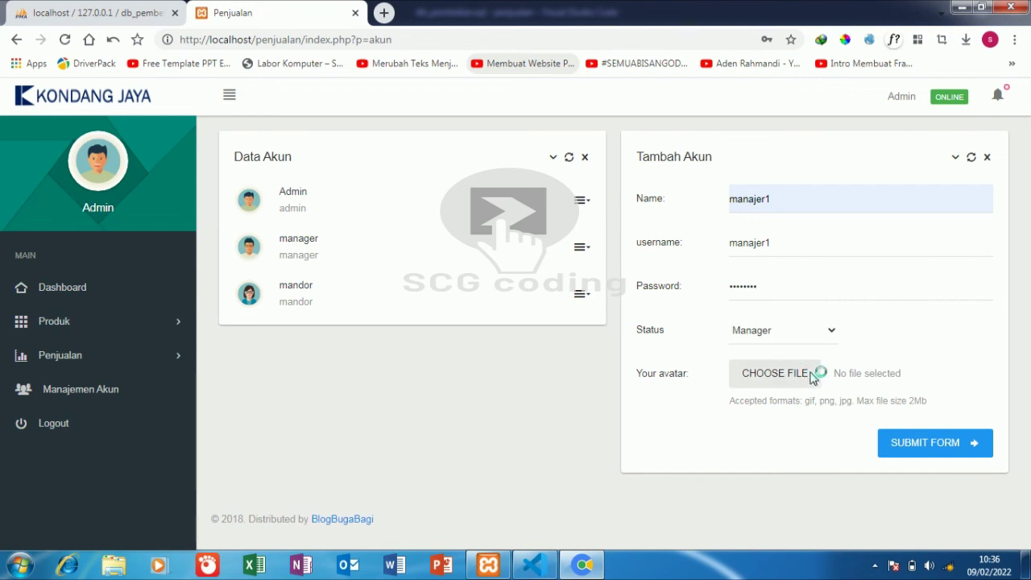
pyautogui.click(469, 278)
pyautogui.click(451, 448)
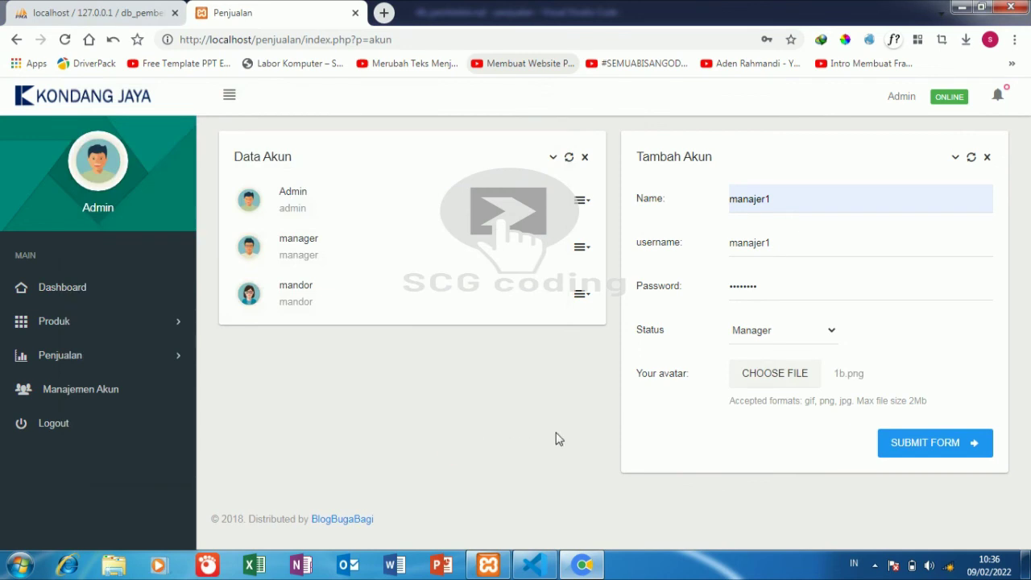
pyautogui.click(903, 453)
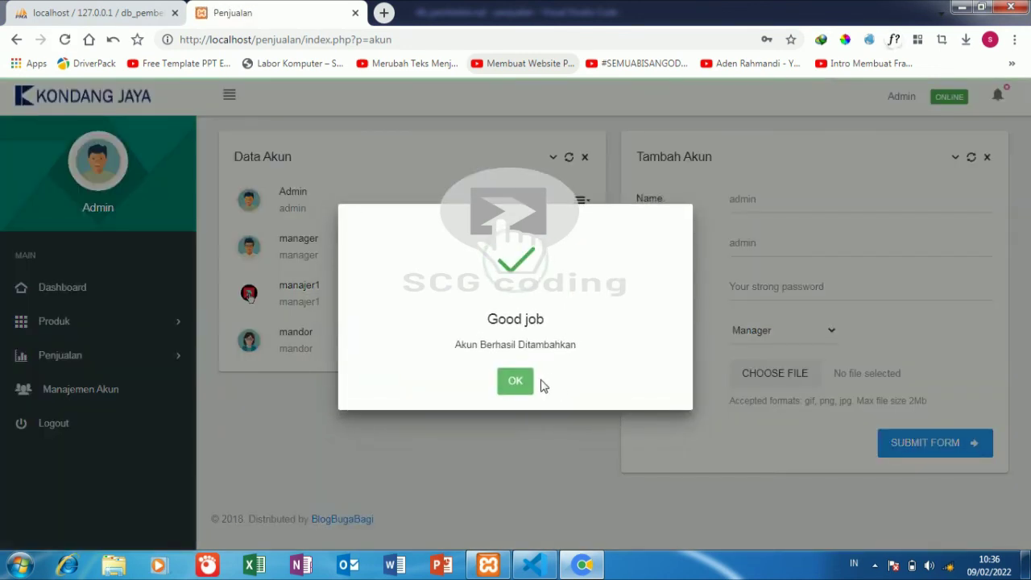
pyautogui.click(512, 383)
# - Check the available Status options and copy "mandor" from a temporary browser tab into the next account's Name
pyautogui.click(769, 333)
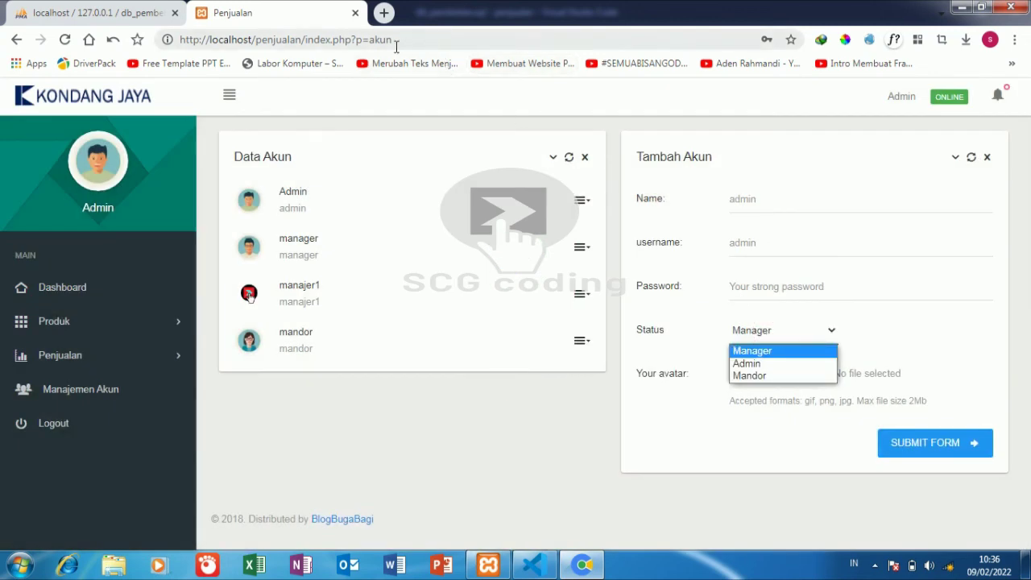
pyautogui.click(384, 13)
pyautogui.write('mandor')
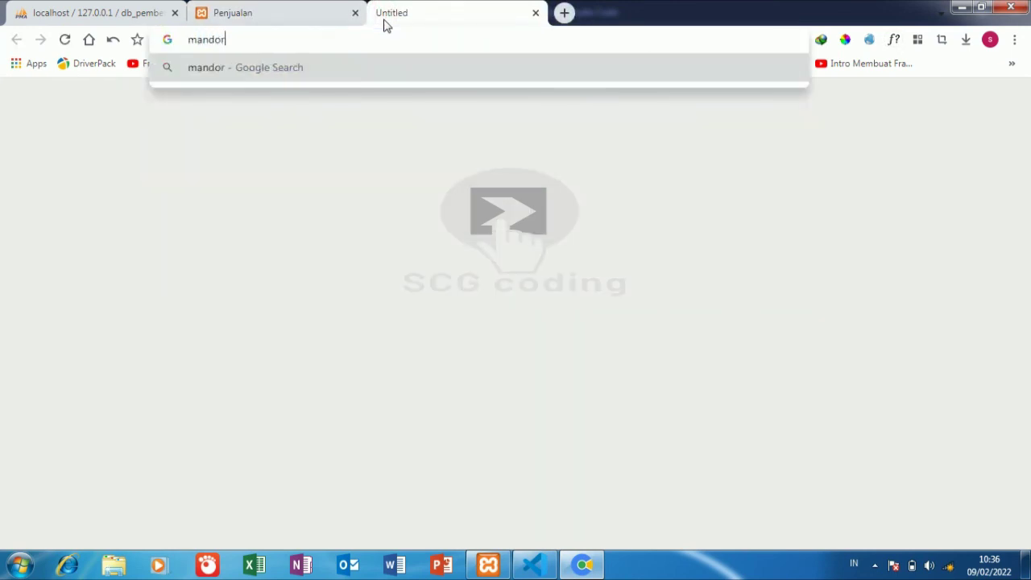
pyautogui.hotkey('ctrl', 'a')
pyautogui.hotkey('ctrl', 'c')
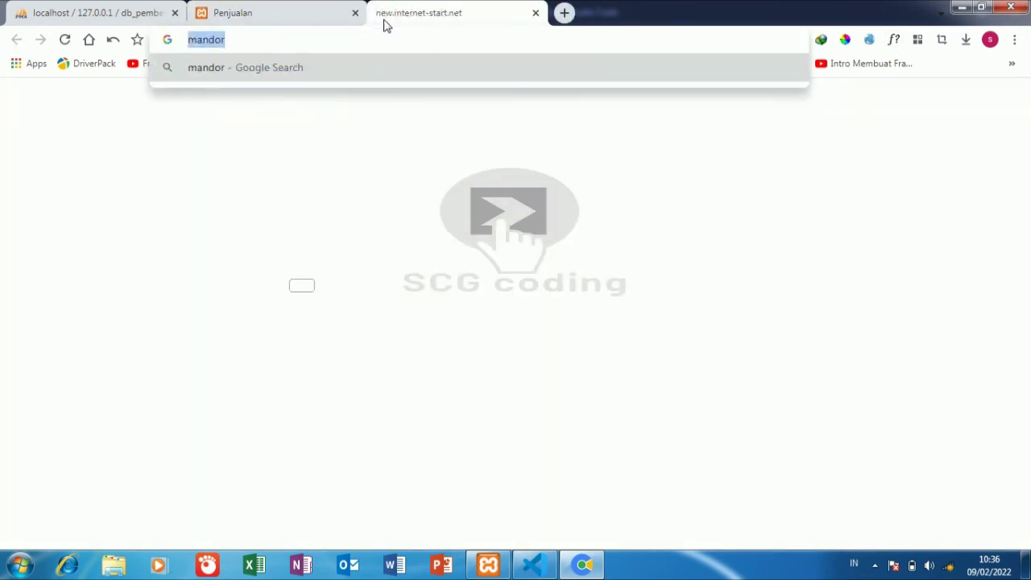
pyautogui.press('BackSpace')
pyautogui.click(241, 13)
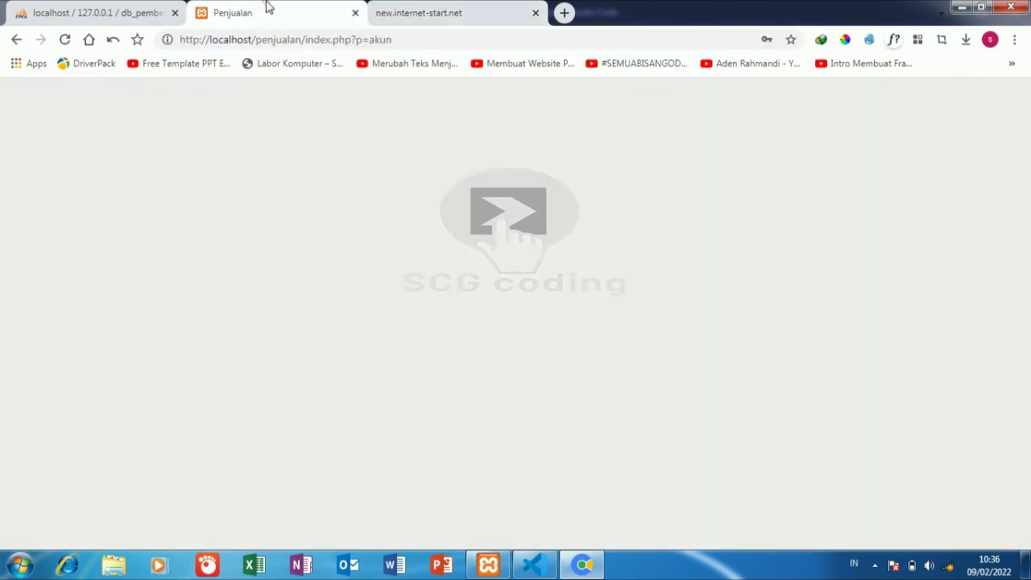
pyautogui.rightClick(741, 201)
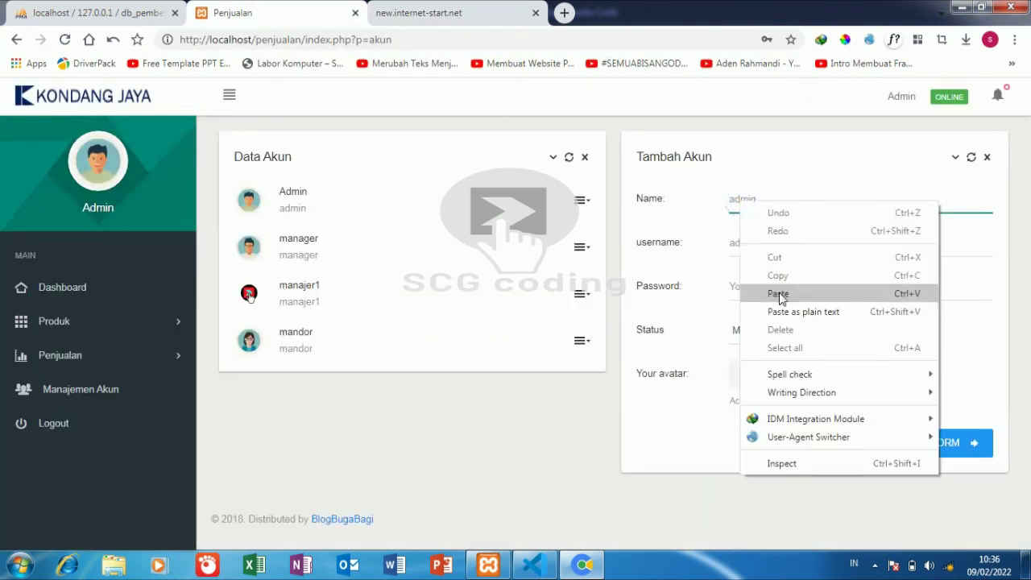
pyautogui.click(780, 291)
# - Complete the new account's Name as mandor1 and enter mandor1 as its username
pyautogui.rightClick(759, 242)
pyautogui.click(796, 332)
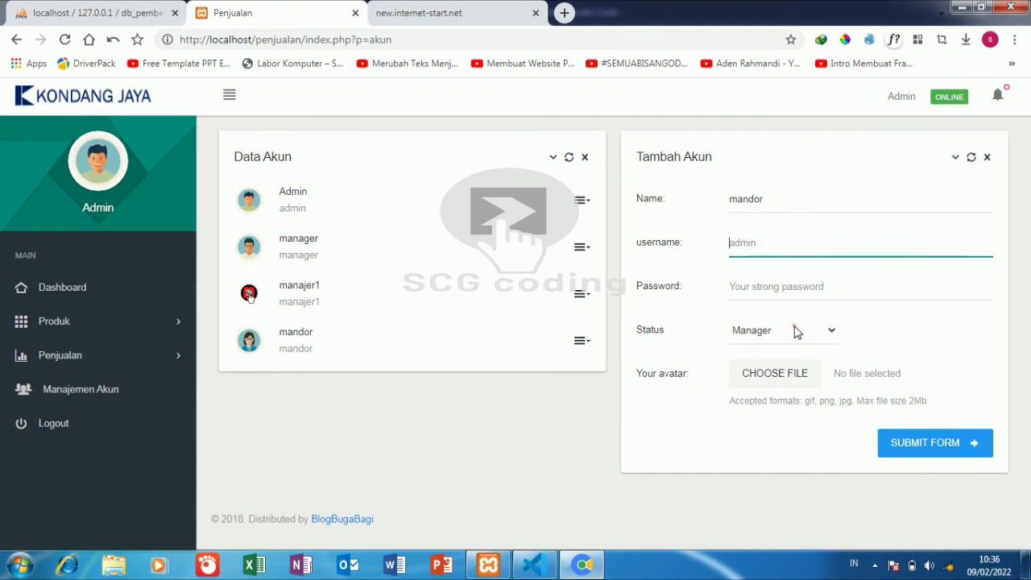
pyautogui.click(783, 203)
pyautogui.click(772, 241)
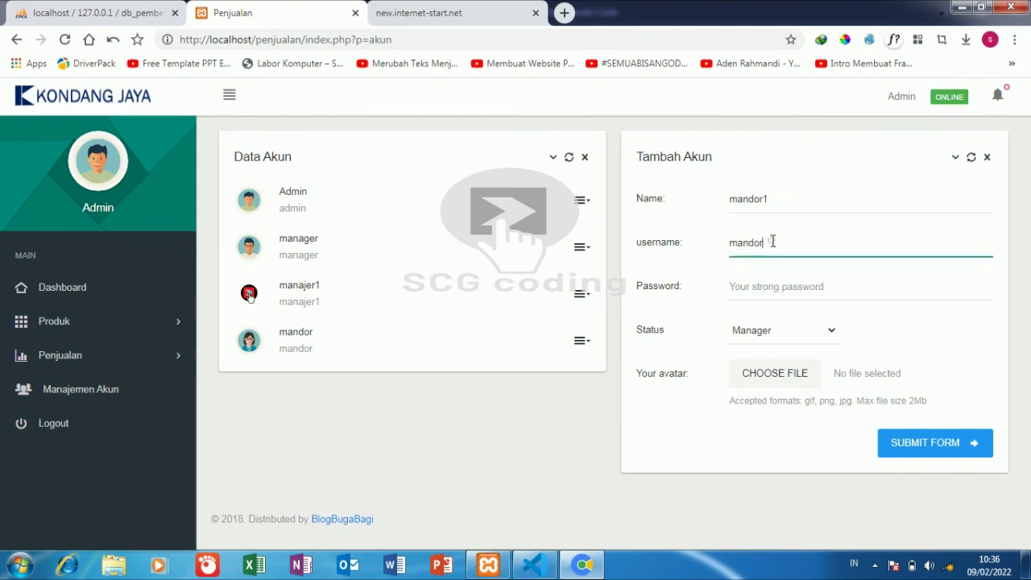
# - Fill in the mandor1 account's Password and set its Status to Mandor
pyautogui.doubleClick(772, 241)
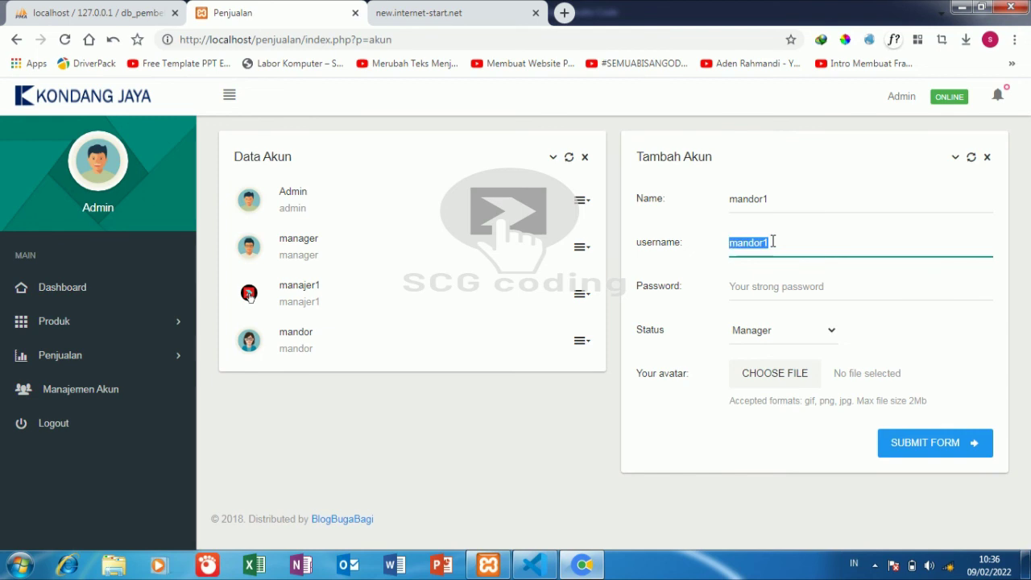
pyautogui.rightClick(758, 283)
pyautogui.click(792, 361)
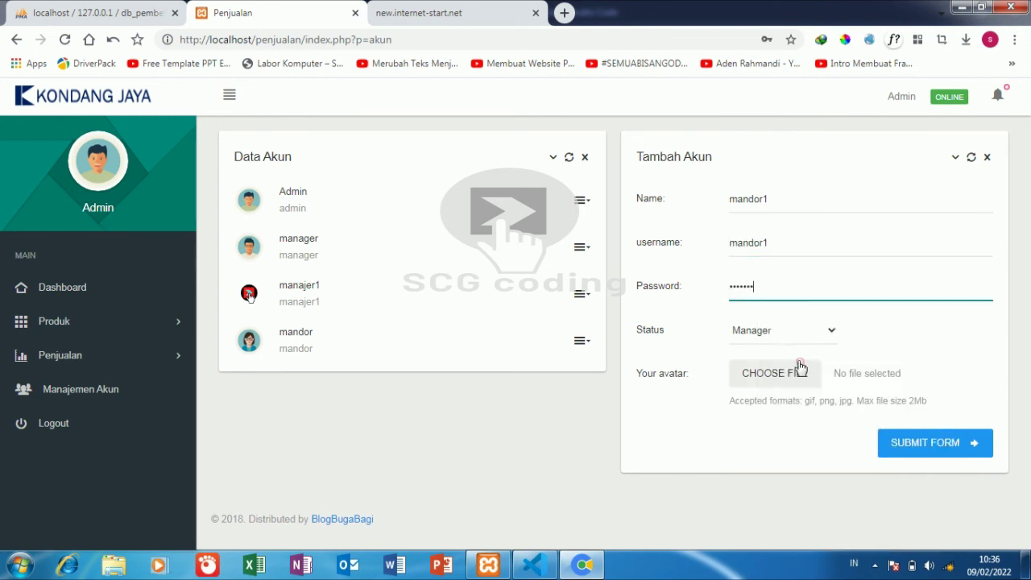
pyautogui.click(785, 336)
# - Try to submit the mandor1 account with 1b.png as its avatar
pyautogui.click(788, 373)
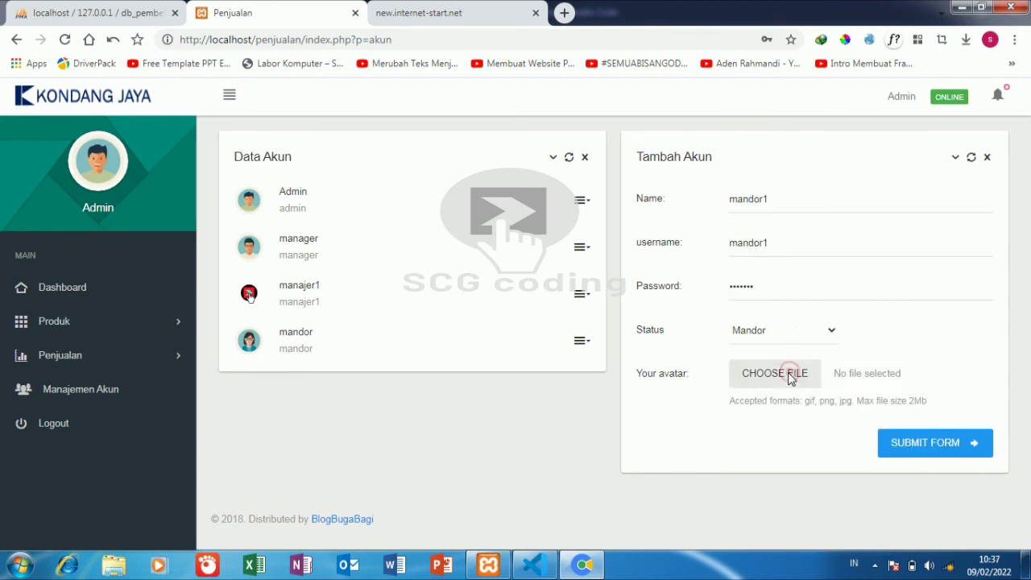
pyautogui.click(417, 288)
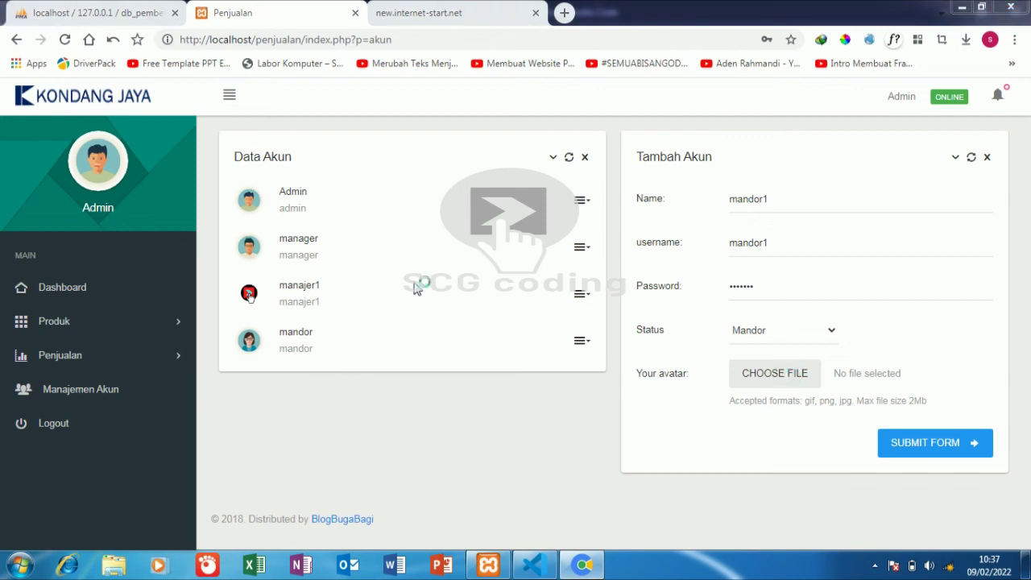
pyautogui.click(495, 249)
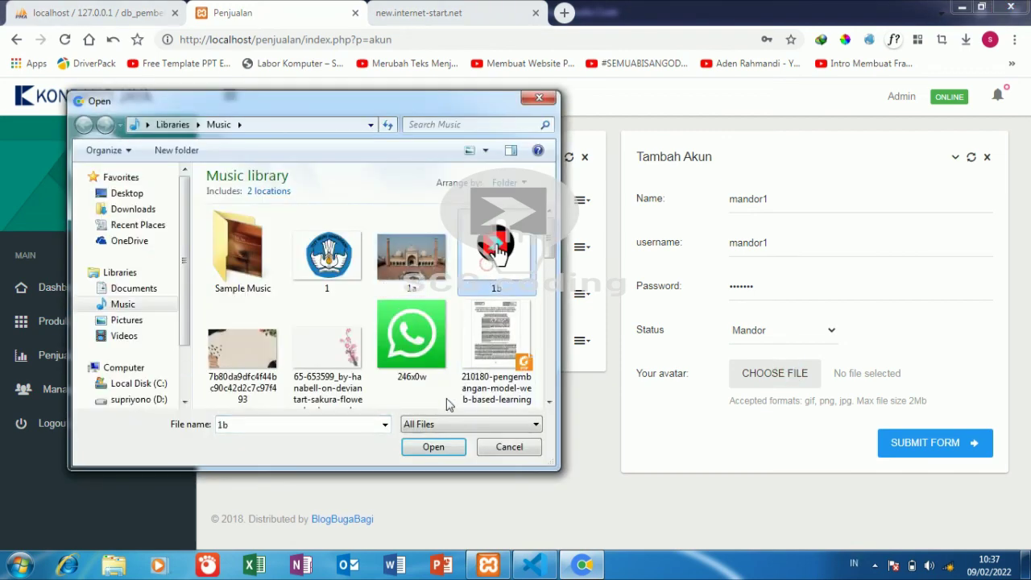
pyautogui.click(434, 447)
pyautogui.click(908, 449)
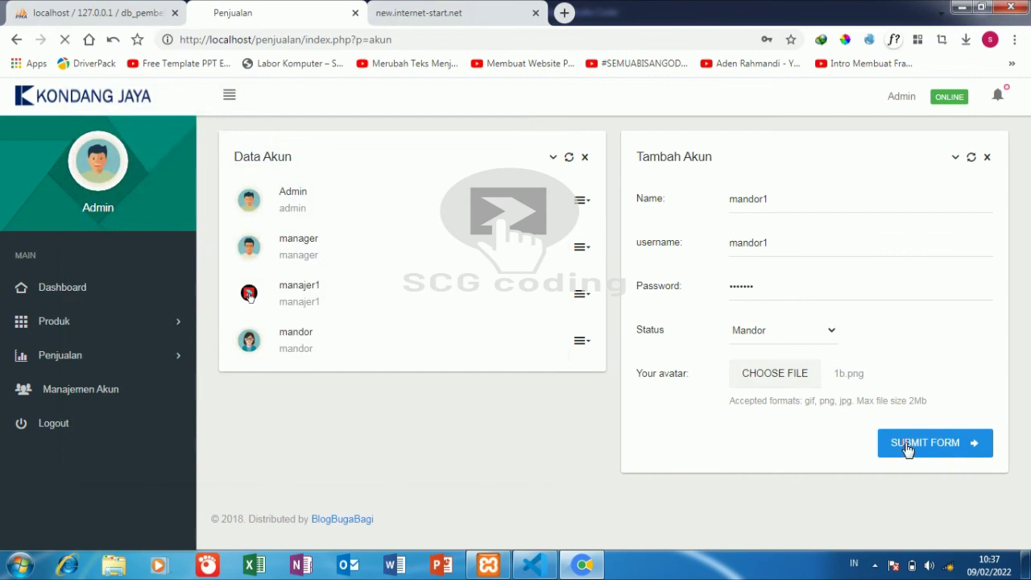
# - Return to the mandor1 account form, fill in its Password again, and keep the Status as Mandor
pyautogui.click(11, 45)
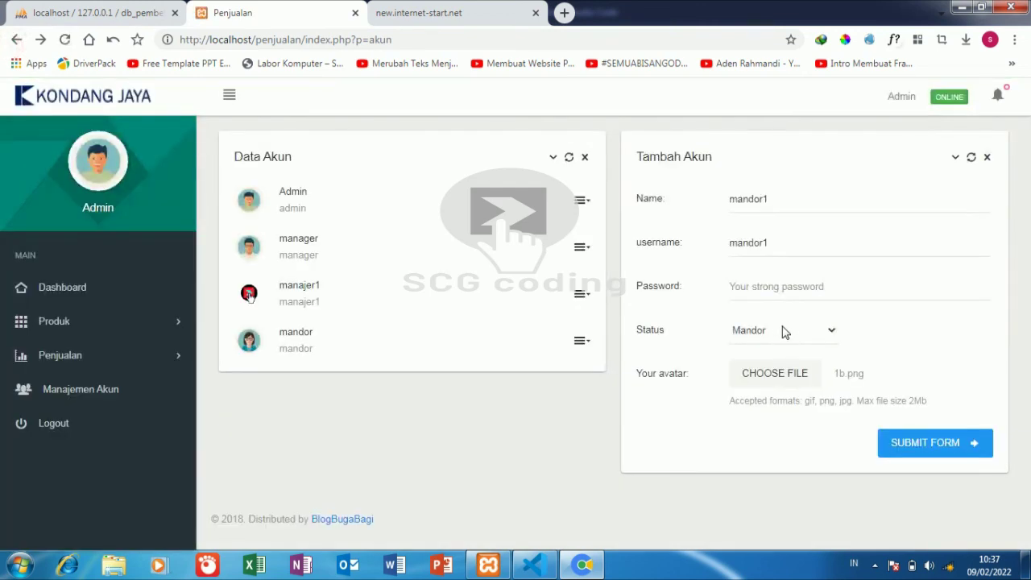
pyautogui.rightClick(787, 294)
pyautogui.click(818, 361)
pyautogui.click(815, 336)
pyautogui.click(811, 331)
# - Choose the image named 1 from the Music library as mandor1's avatar and submit the new account
pyautogui.click(804, 376)
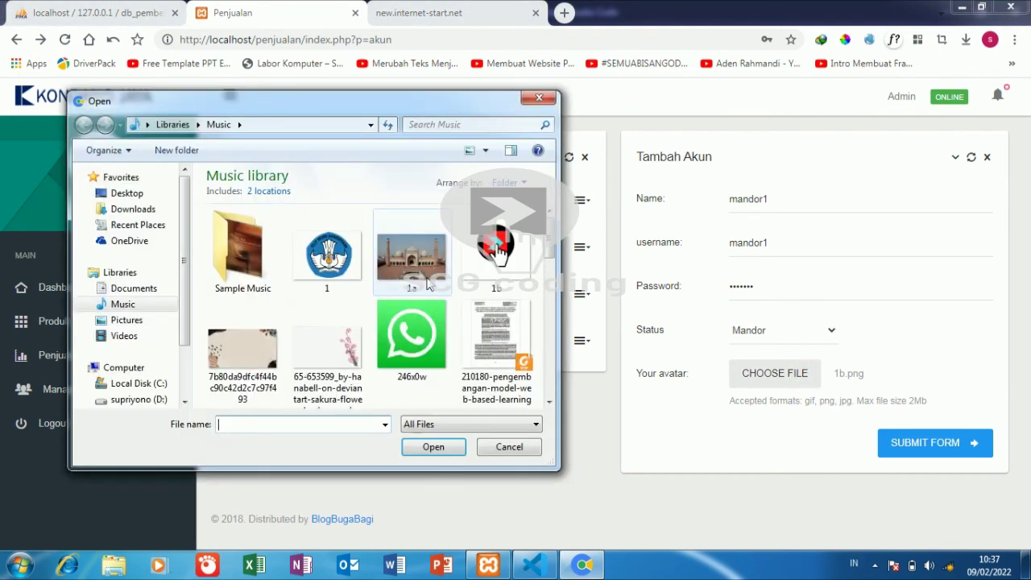
pyautogui.click(326, 254)
pyautogui.click(439, 447)
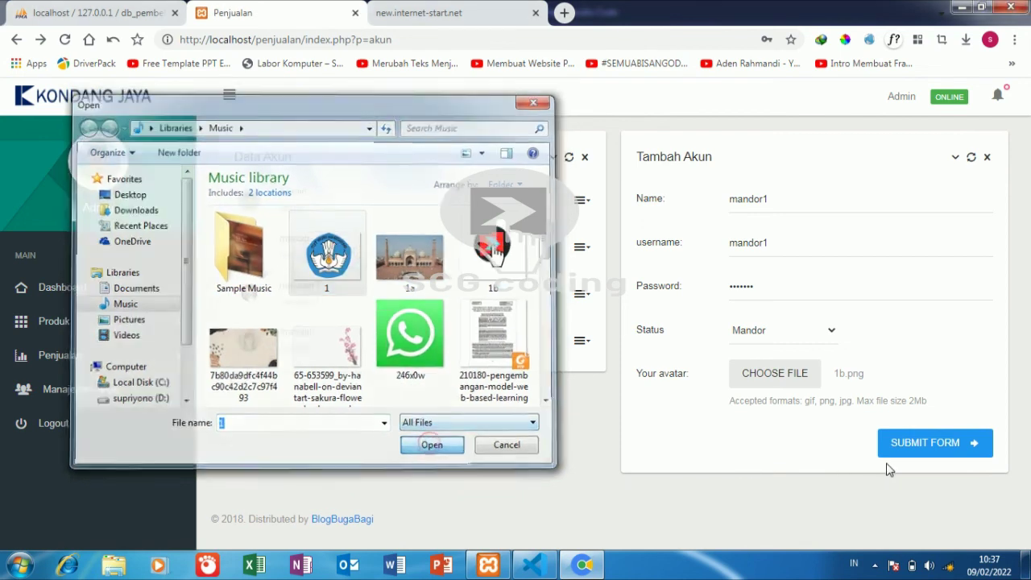
pyautogui.click(916, 444)
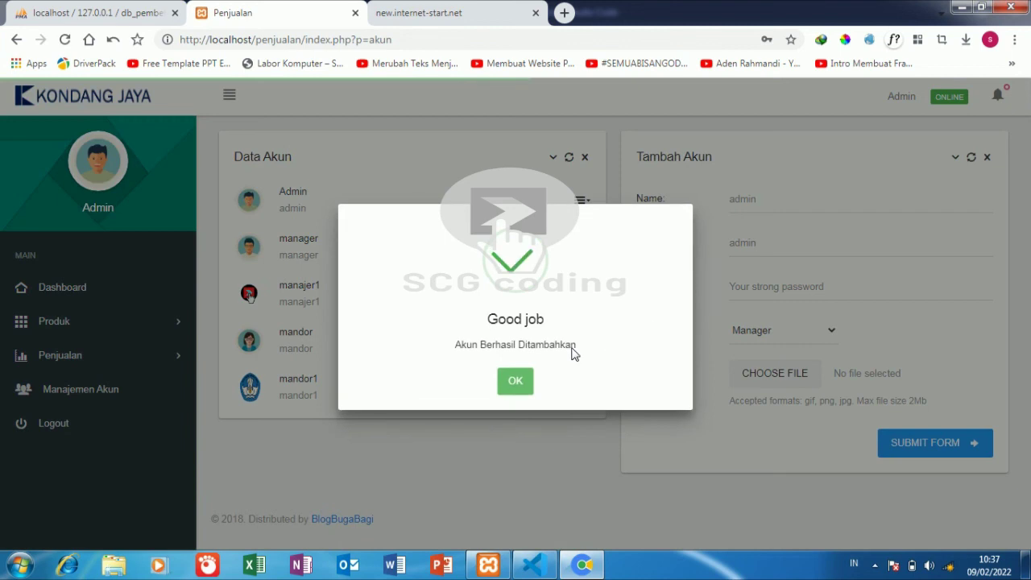
pyautogui.click(509, 377)
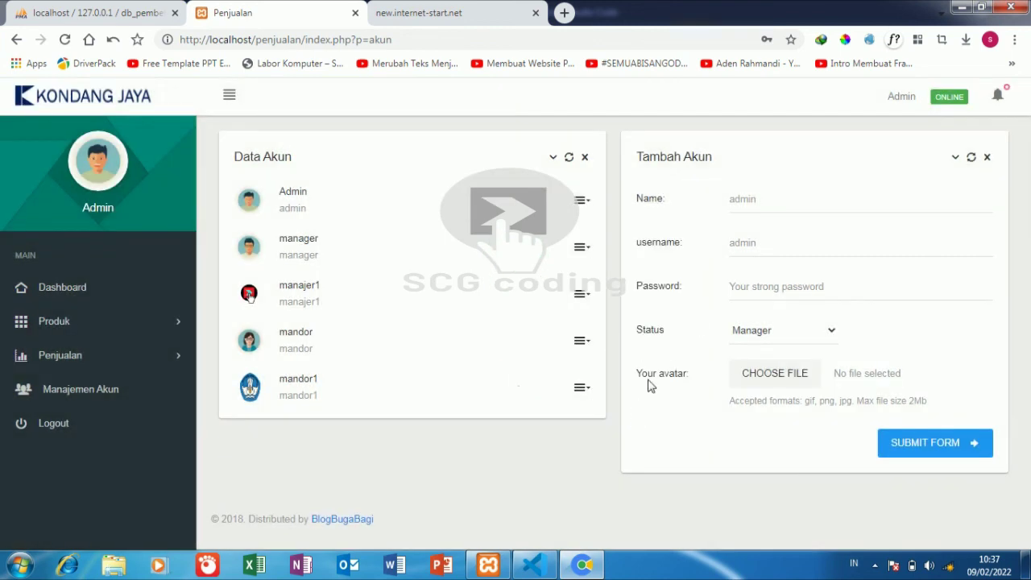
# - Log out of the Admin account
pyautogui.click(56, 431)
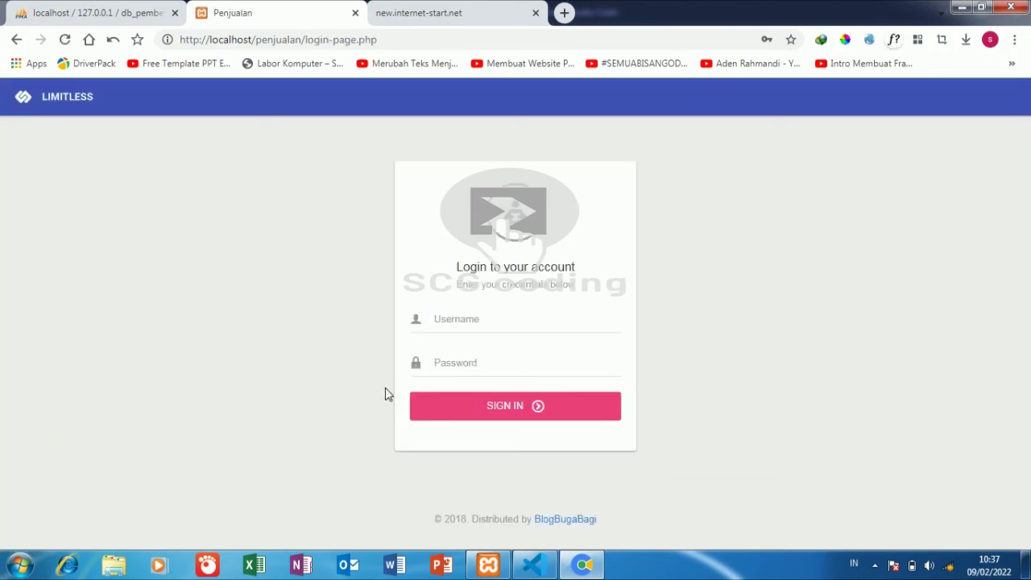